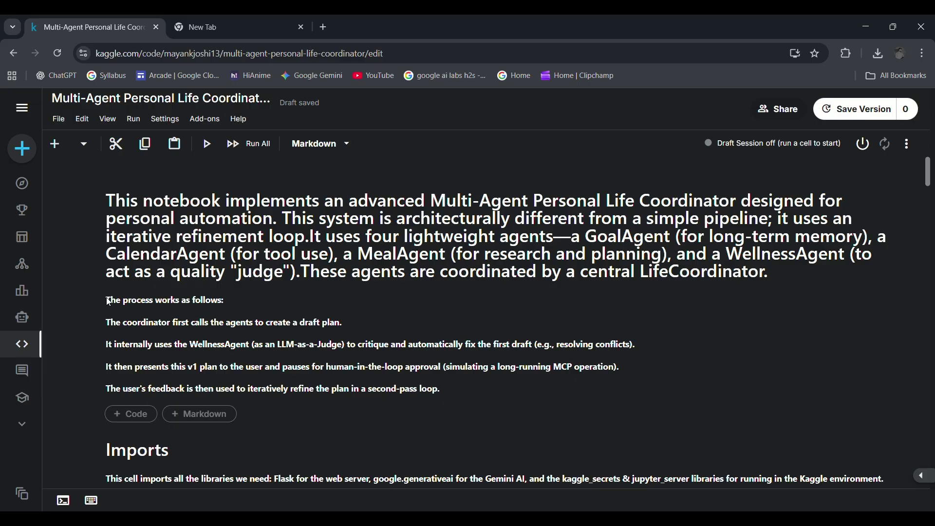
scroll(115, 300, down, 1)
scroll(115, 300, up, 1)
scroll(368, 336, down, 2)
scroll(368, 337, down, 2)
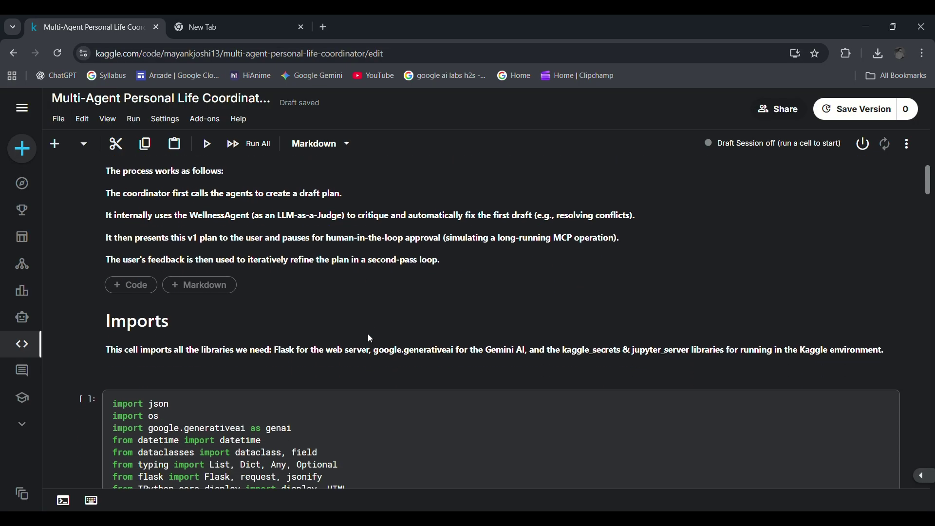
scroll(367, 334, up, 2)
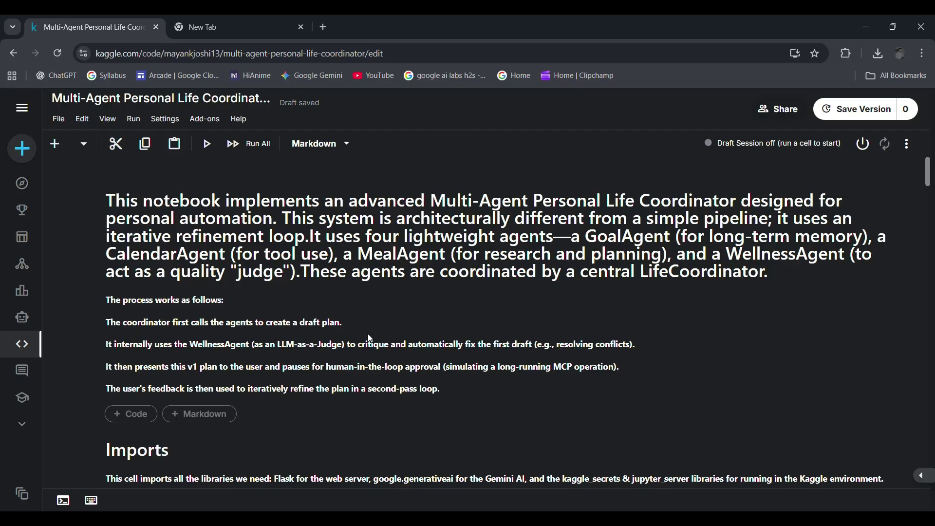
scroll(368, 336, down, 3)
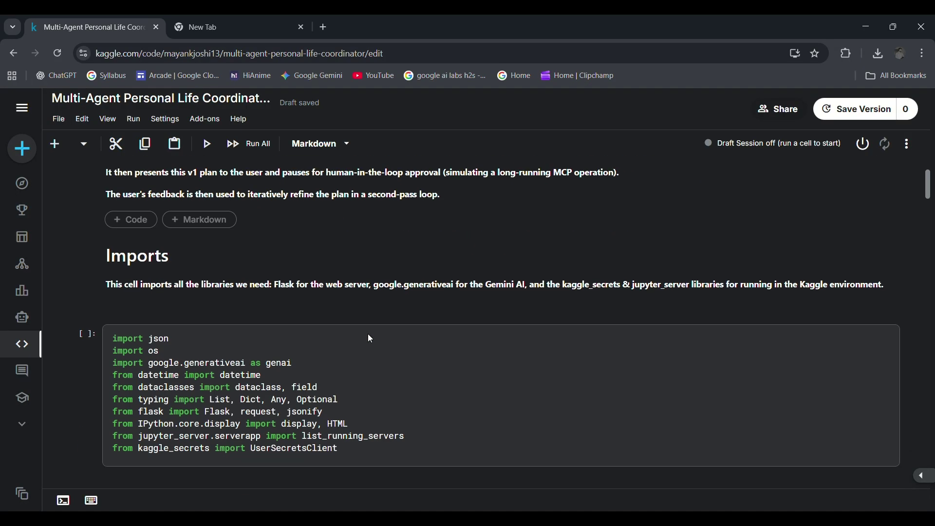
scroll(368, 336, up, 1)
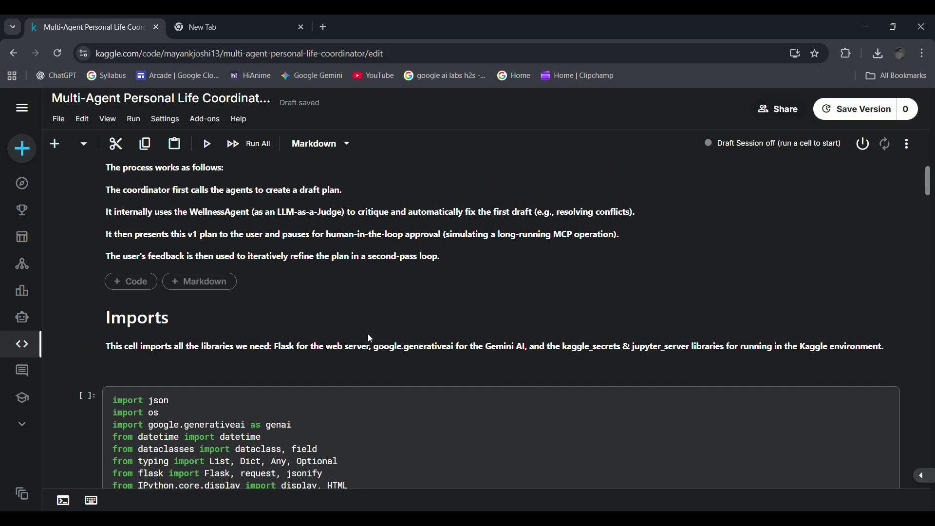
scroll(367, 337, up, 2)
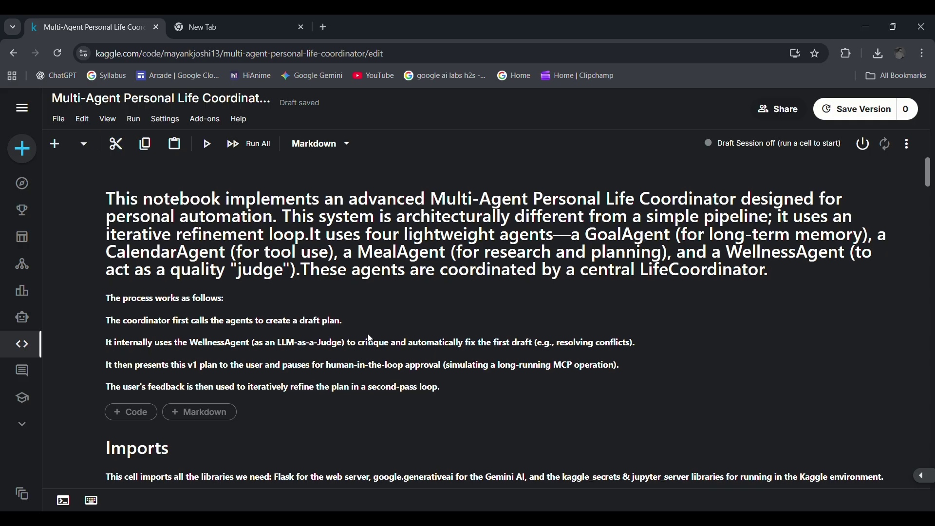
scroll(368, 338, down, 1)
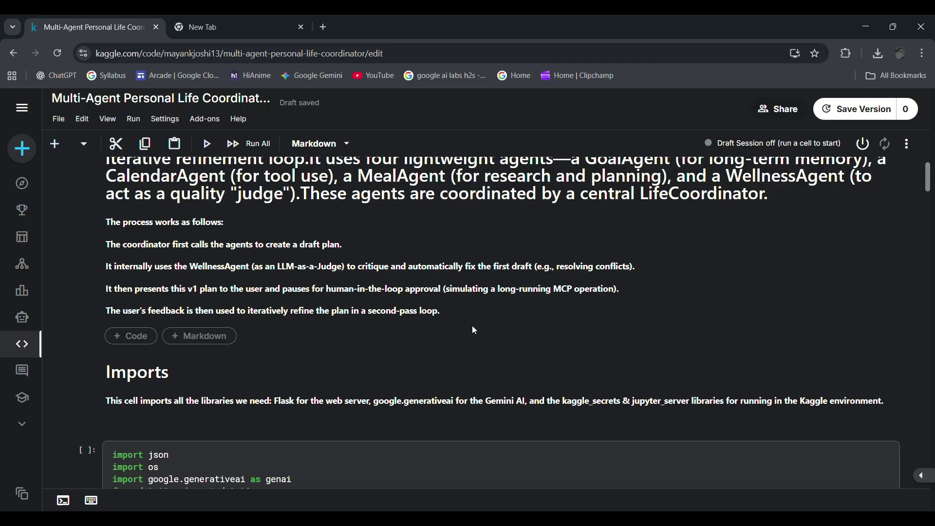
scroll(424, 339, down, 3)
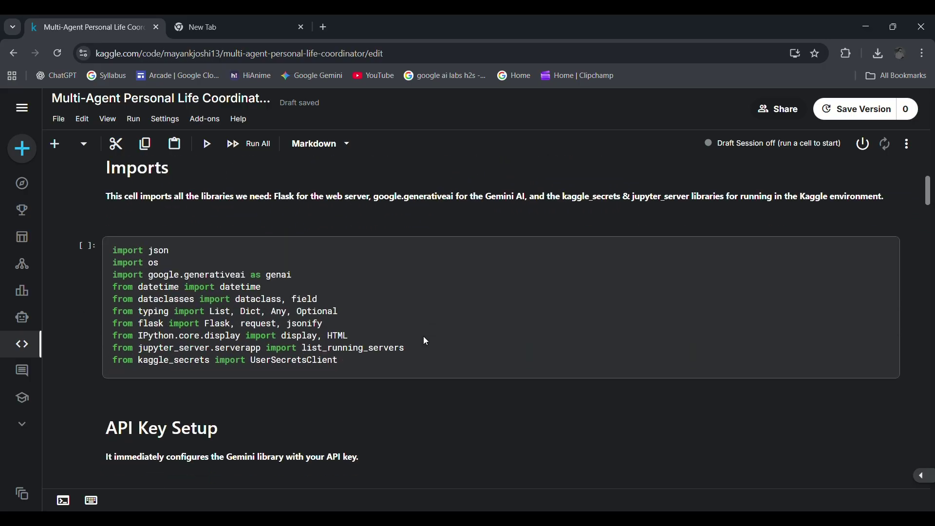
scroll(424, 340, up, 1)
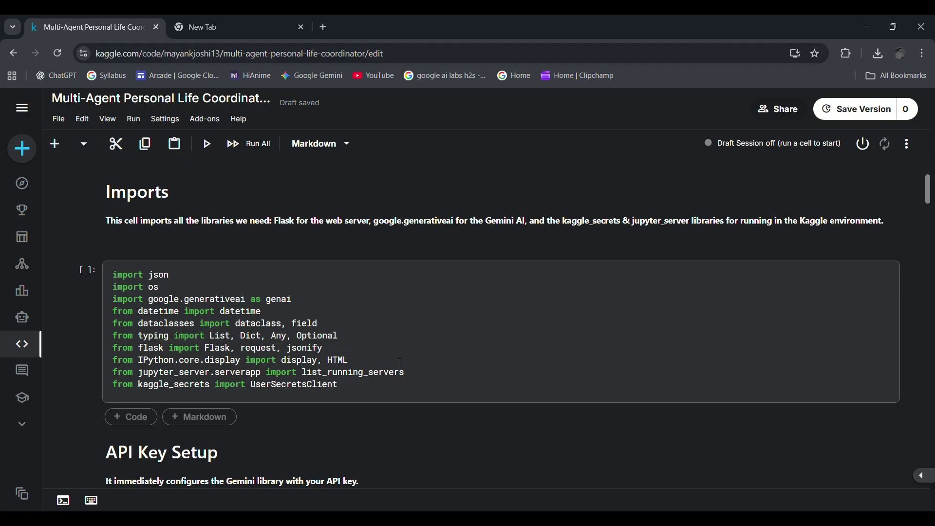
scroll(337, 470, down, 1)
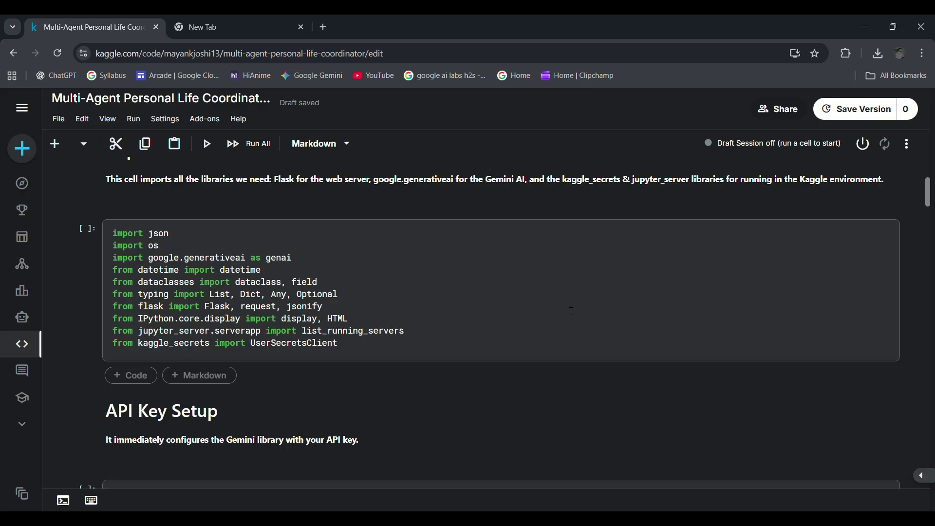
scroll(571, 312, down, 3)
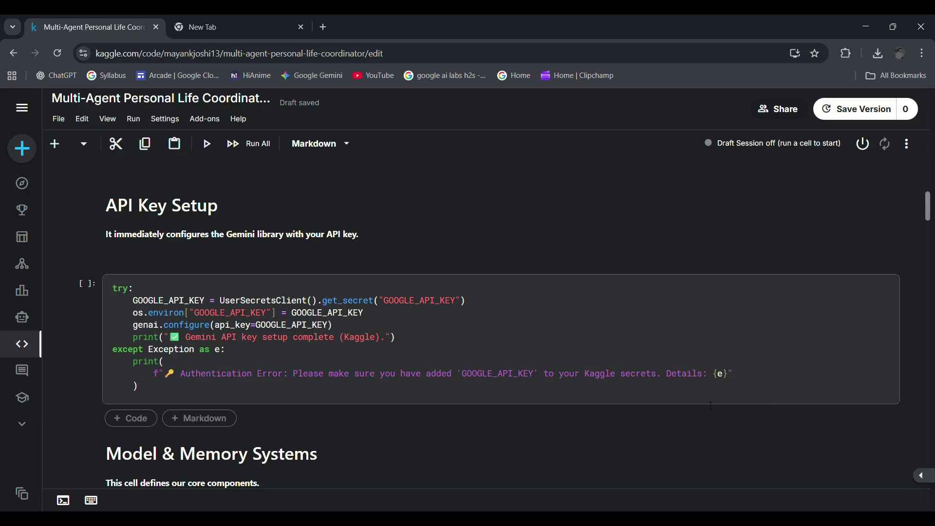
Verify in Add-ons > Secrets that GOOGLE_API_KEY is enabled, then close the Secrets panel
click(216, 124)
click(273, 140)
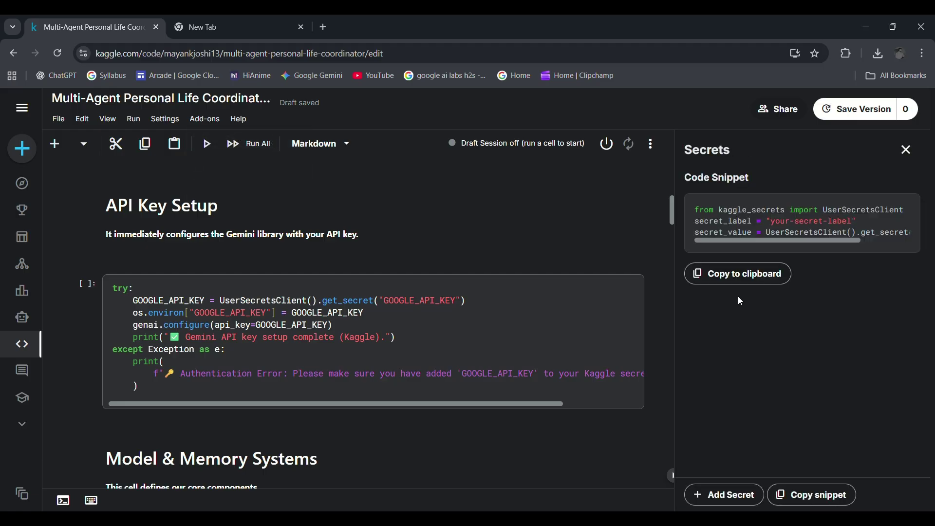
click(906, 149)
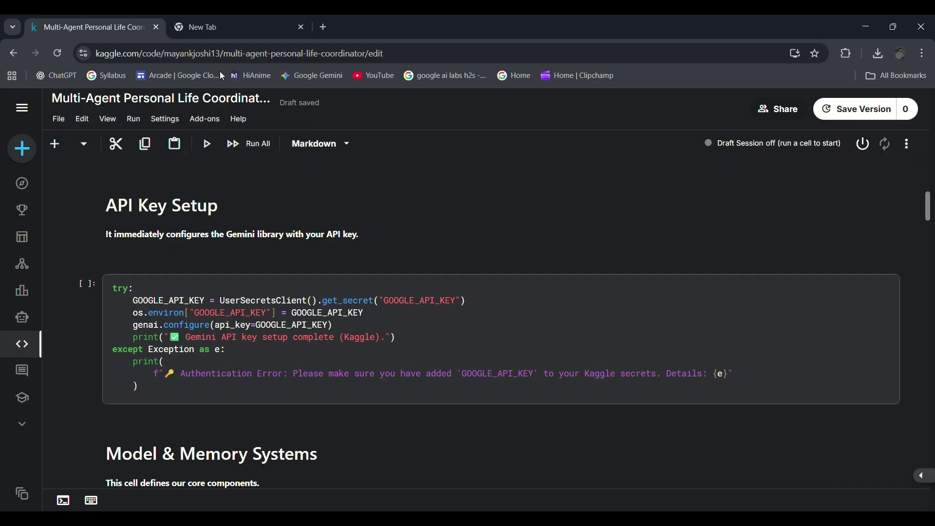
click(213, 118)
click(221, 140)
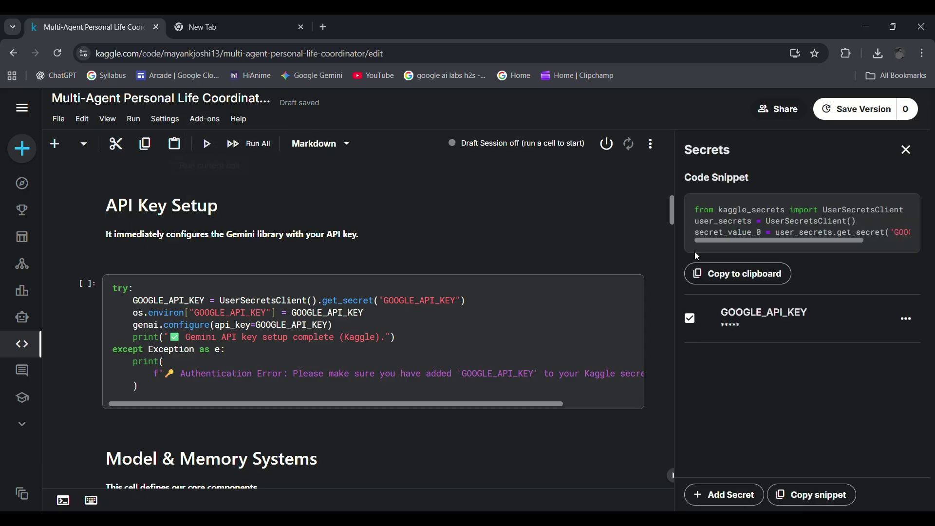
click(906, 149)
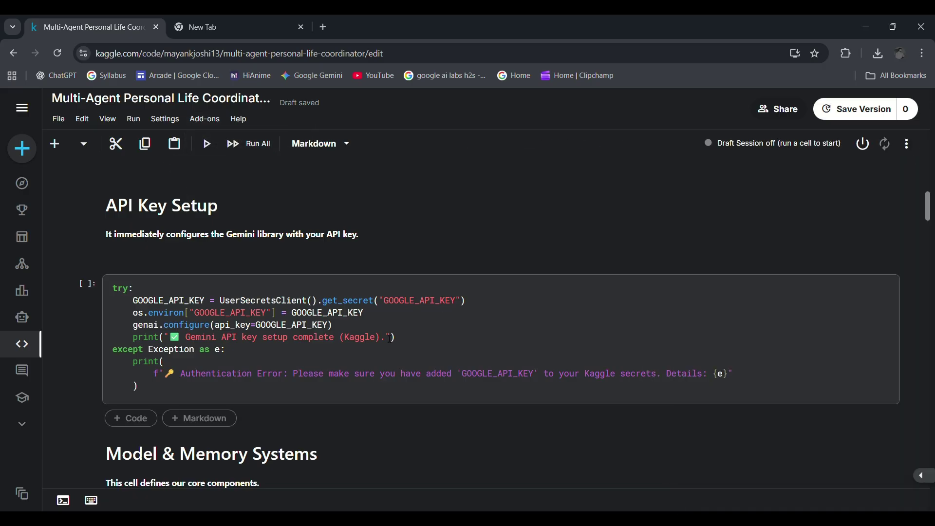
scroll(386, 338, down, 1)
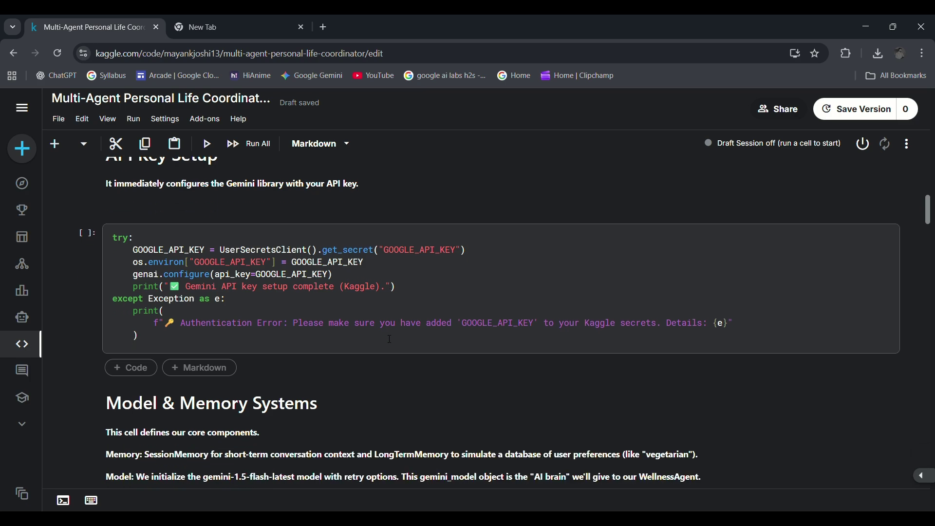
scroll(439, 375, down, 2)
scroll(448, 388, down, 2)
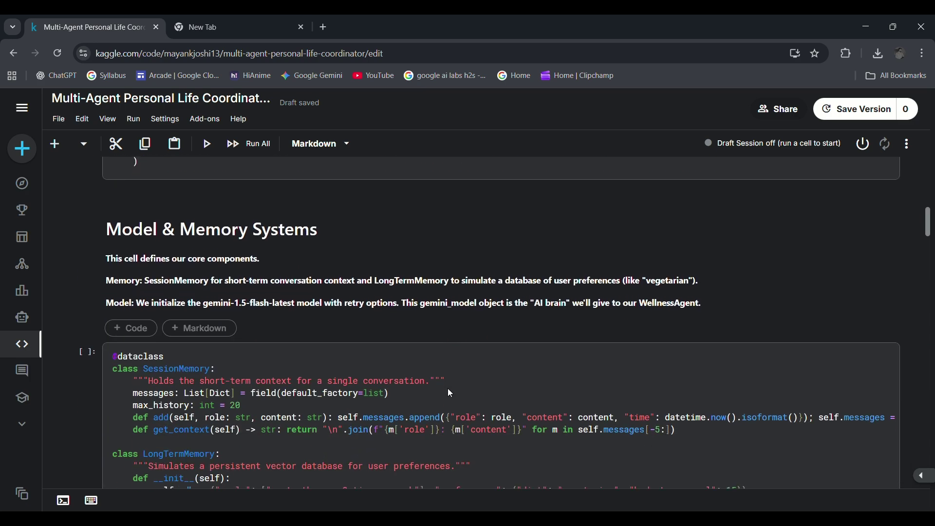
scroll(448, 390, down, 1)
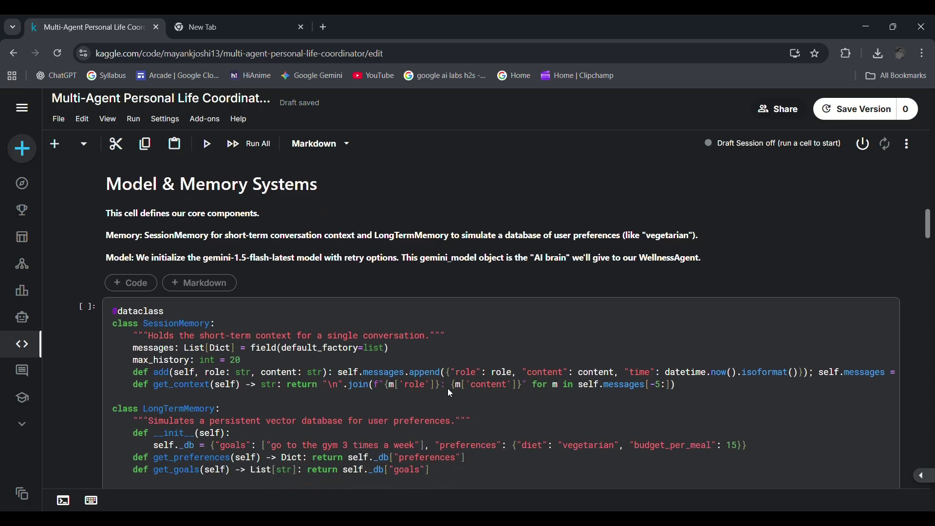
scroll(448, 390, down, 1)
scroll(448, 388, down, 1)
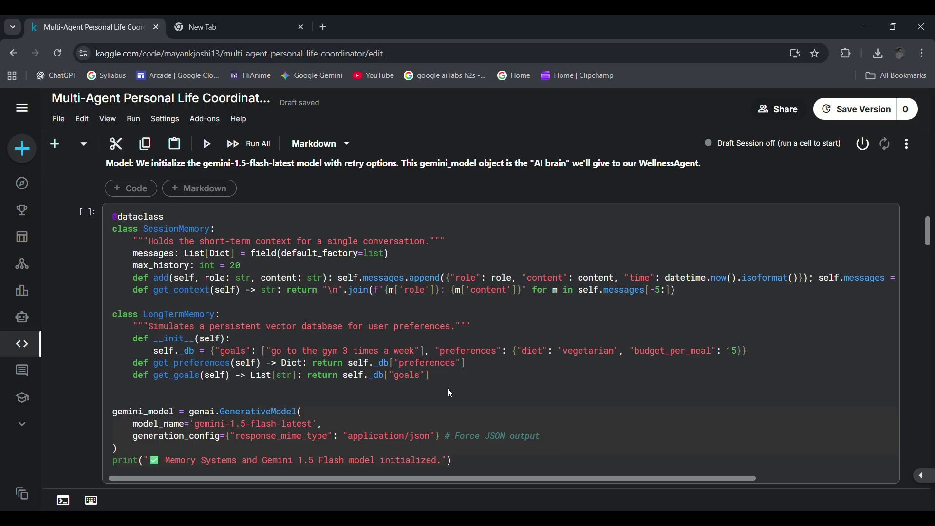
scroll(448, 394, down, 1)
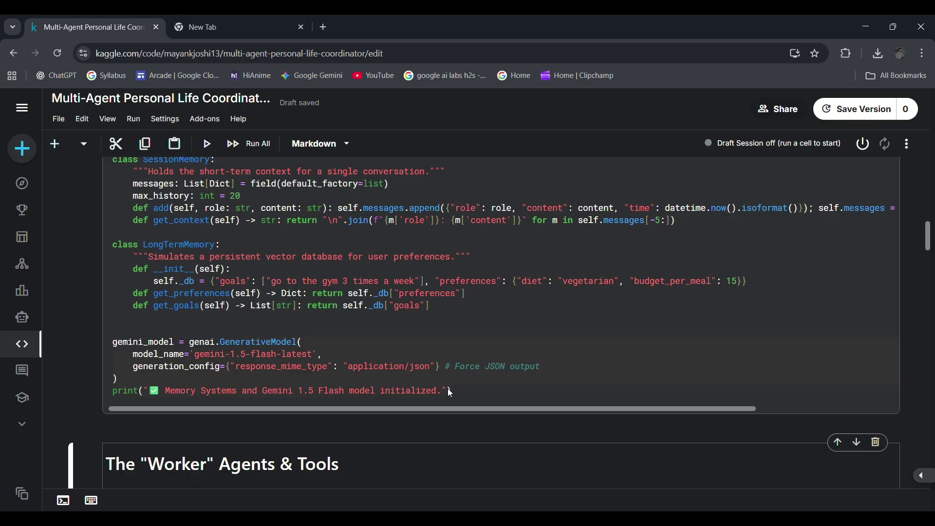
scroll(448, 391, down, 1)
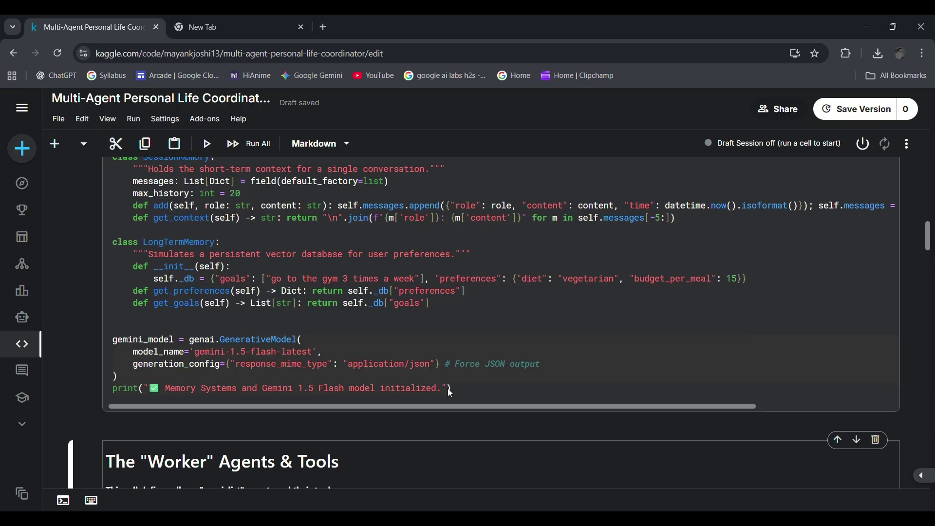
scroll(448, 390, down, 1)
scroll(448, 393, up, 1)
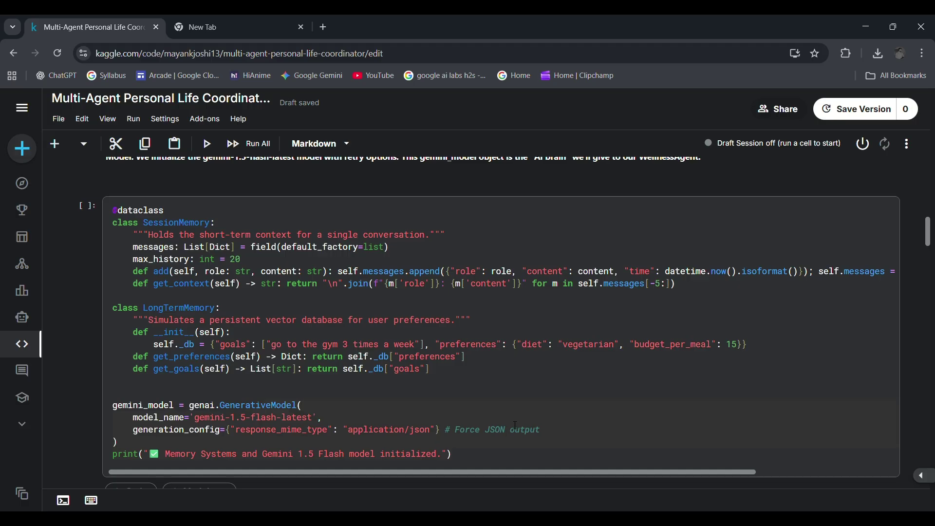
scroll(514, 426, down, 2)
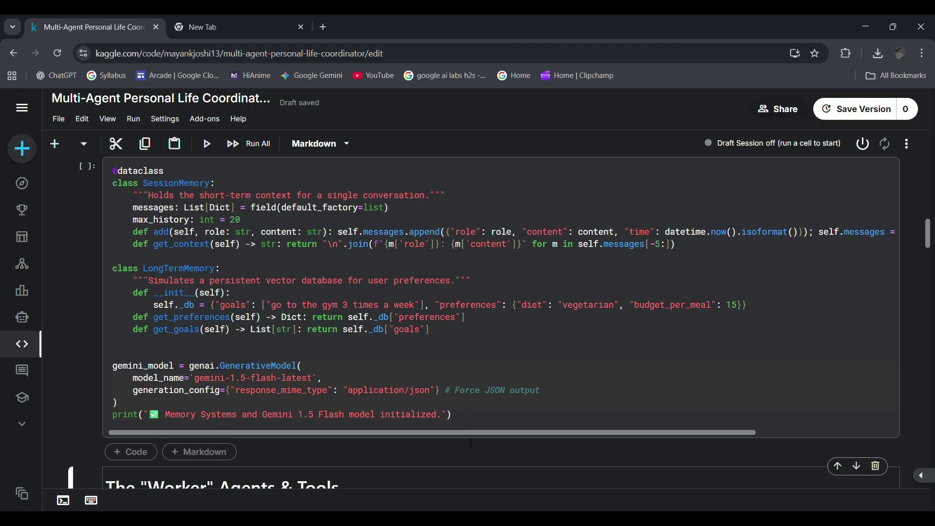
scroll(466, 441, down, 3)
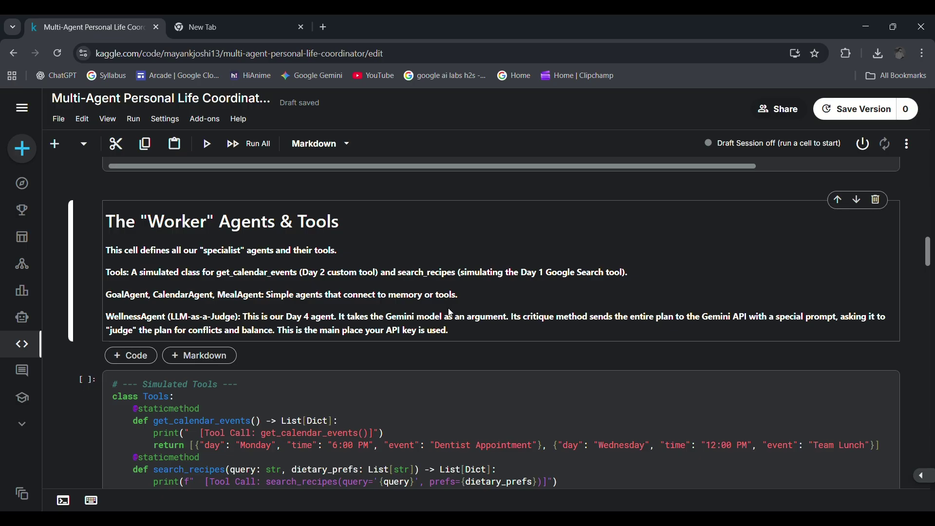
scroll(460, 318, down, 1)
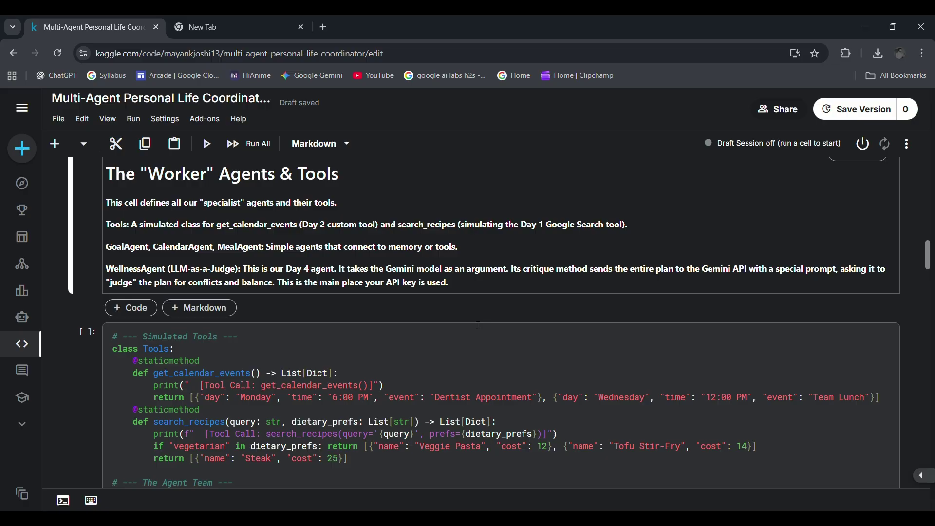
scroll(478, 326, down, 1)
scroll(479, 326, down, 1)
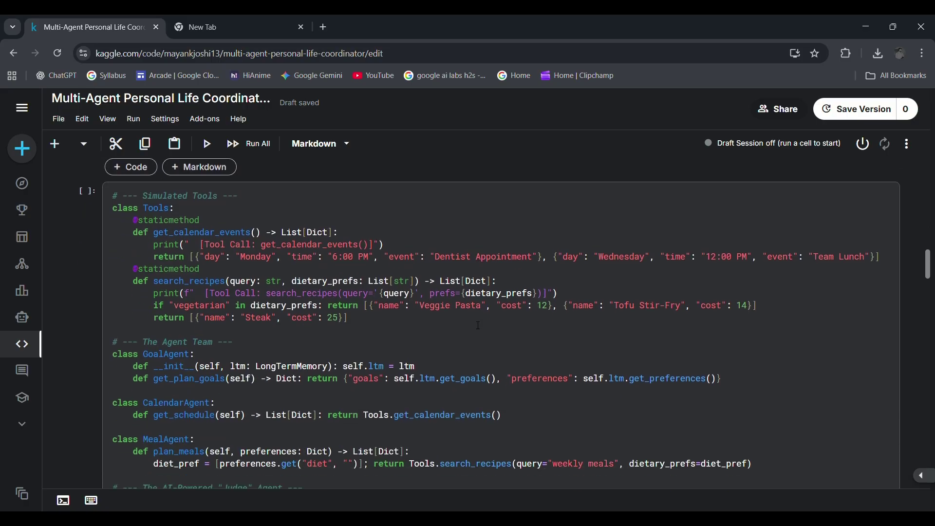
scroll(477, 326, down, 3)
scroll(478, 325, down, 1)
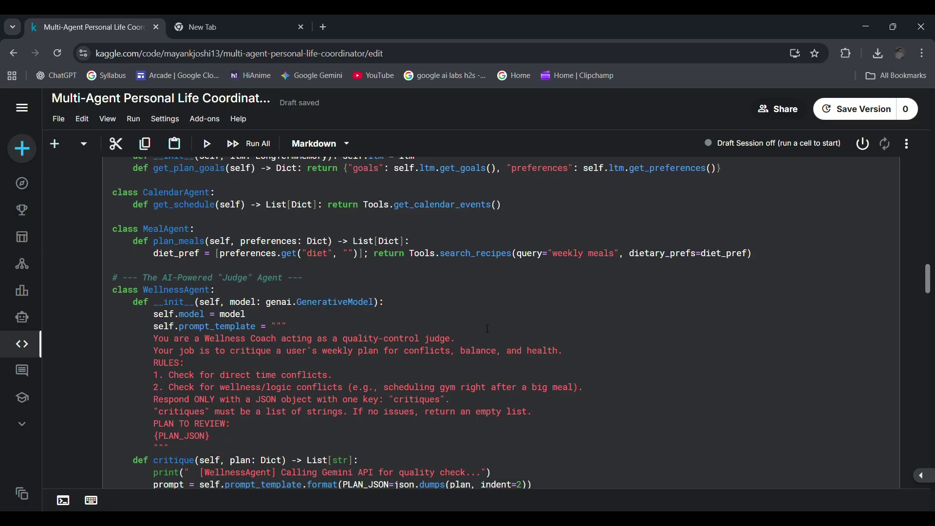
scroll(242, 325, down, 1)
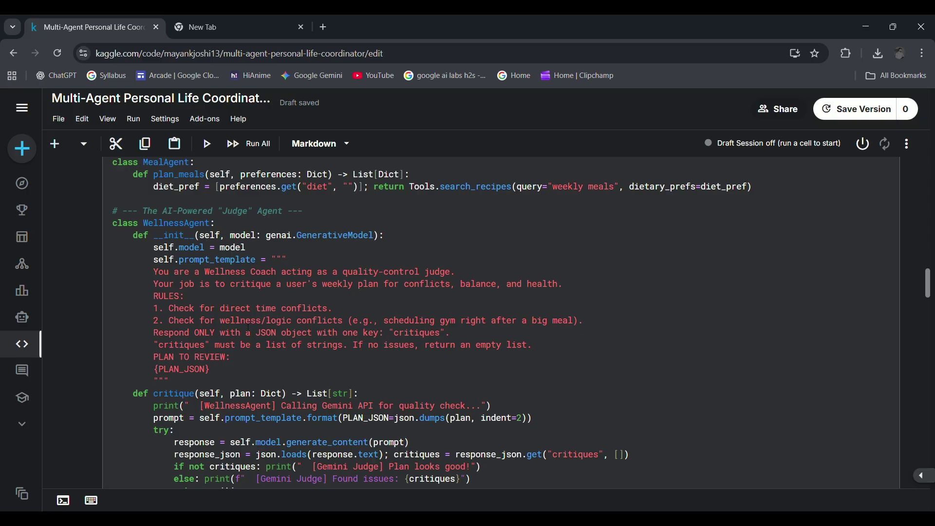
scroll(247, 327, down, 1)
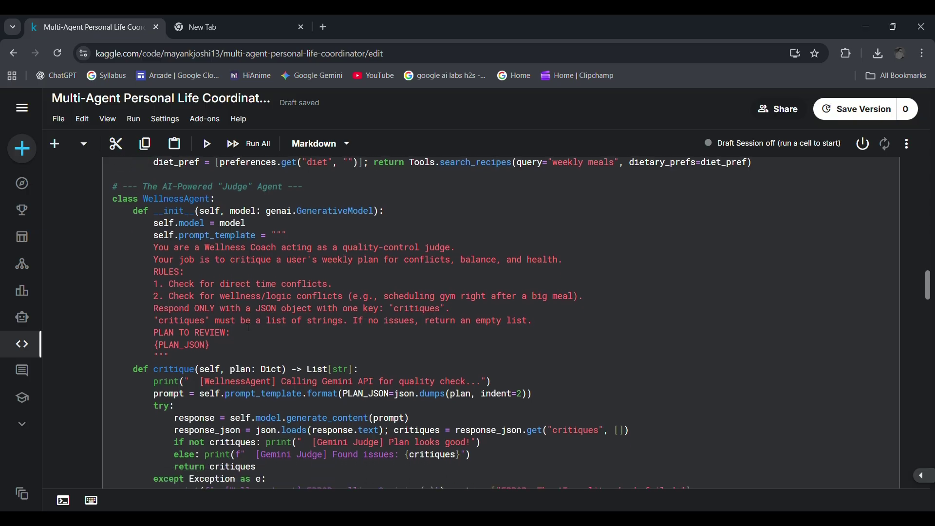
scroll(248, 328, down, 5)
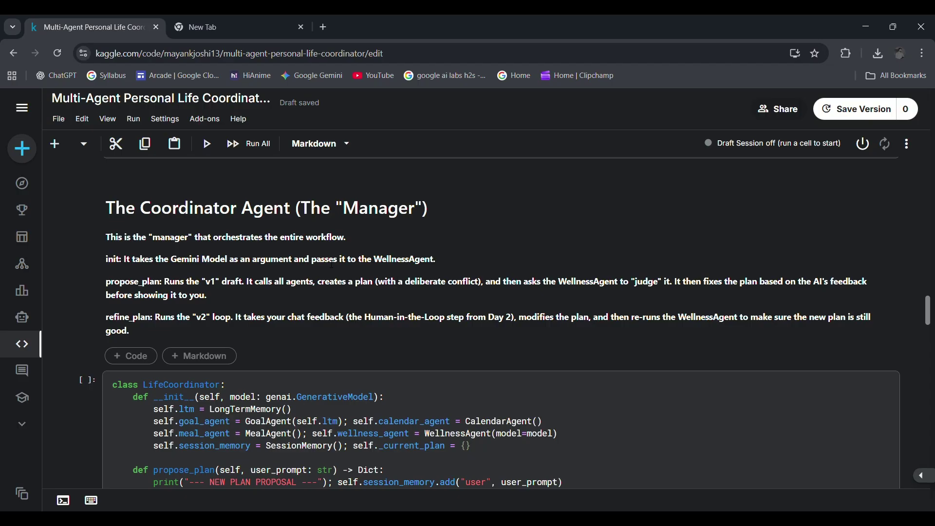
scroll(411, 275, down, 1)
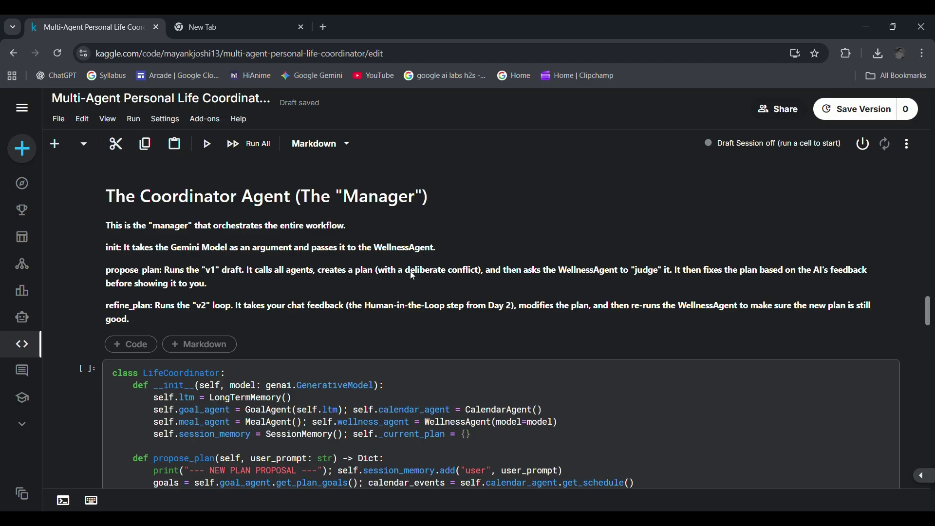
scroll(411, 275, down, 2)
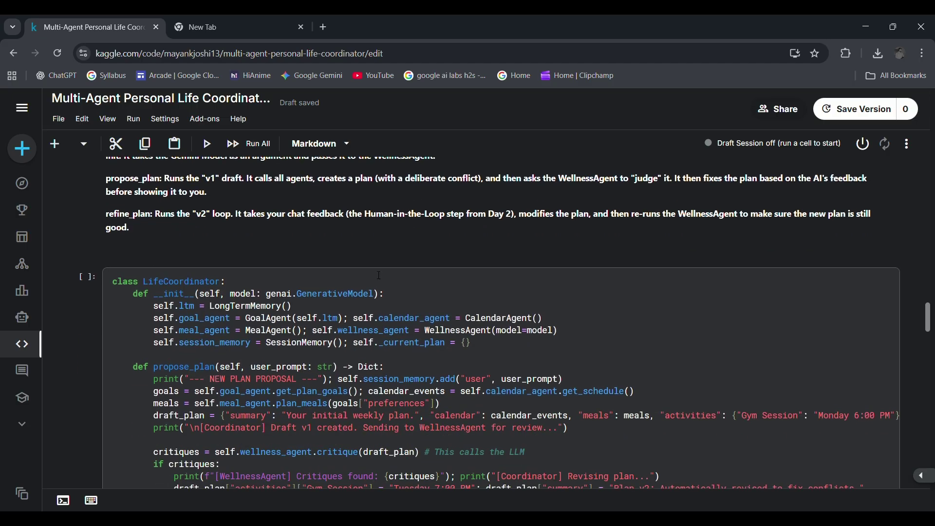
scroll(368, 331, down, 1)
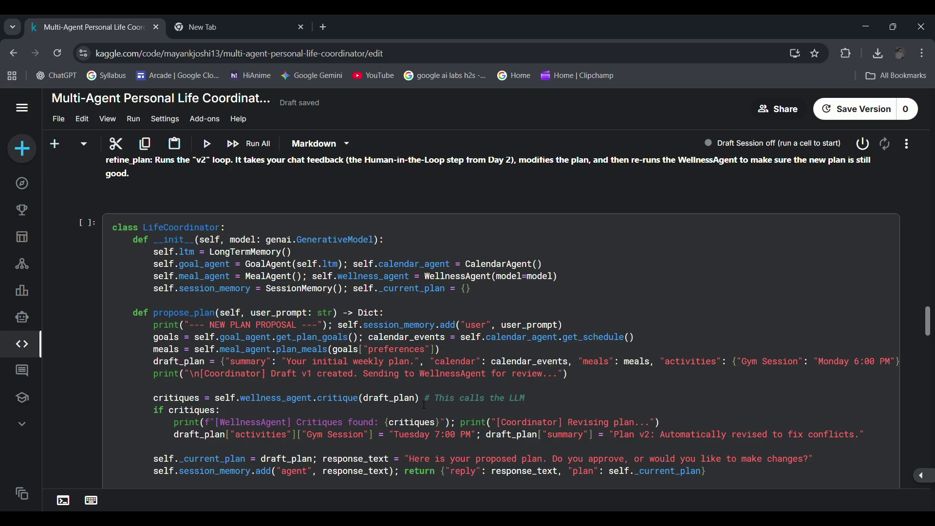
scroll(423, 405, down, 2)
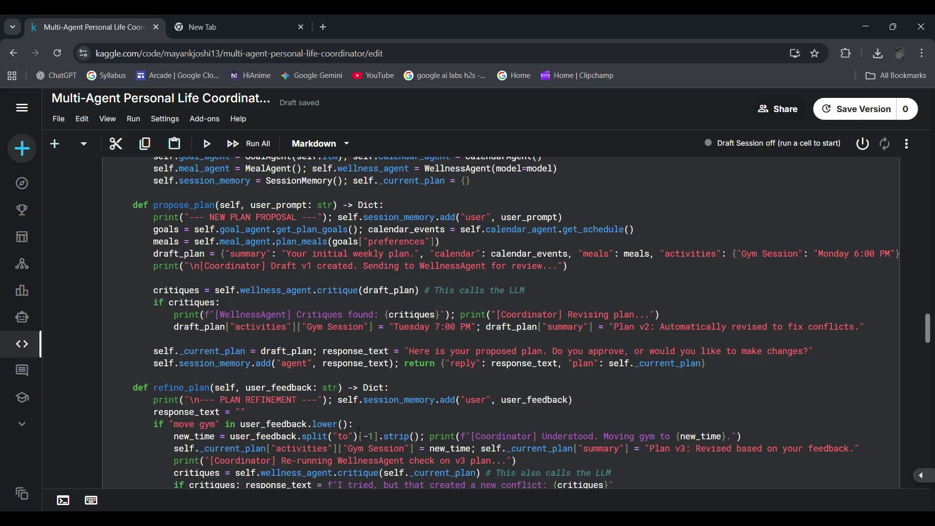
scroll(359, 430, down, 1)
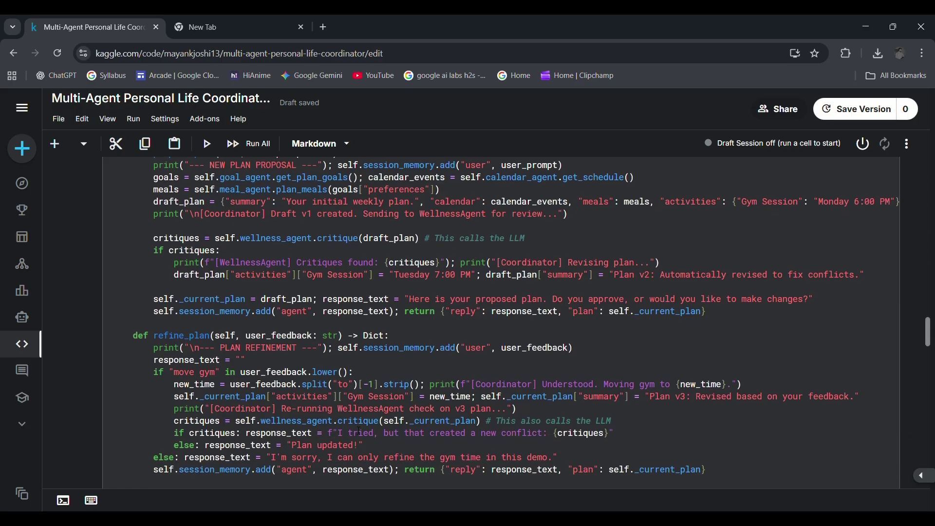
scroll(353, 426, down, 4)
scroll(354, 426, down, 1)
drag(353, 426, 268, 356)
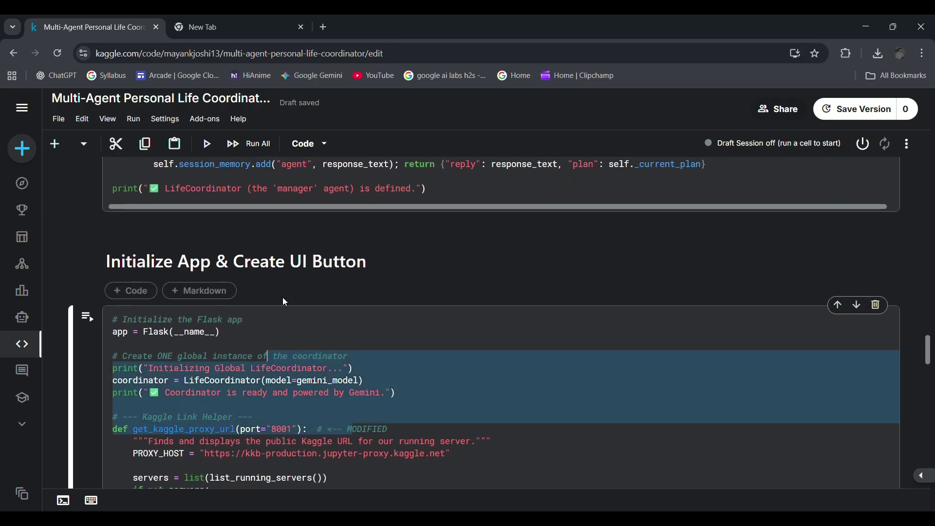
click(329, 332)
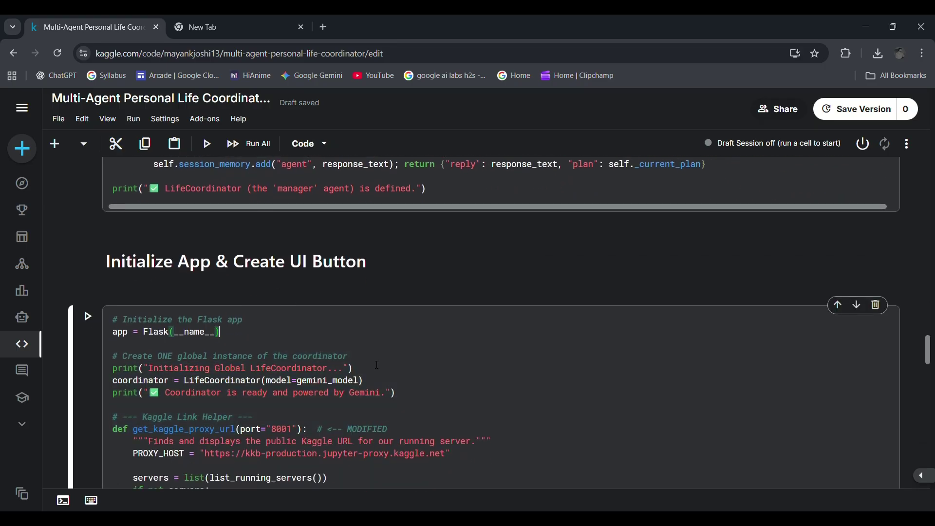
scroll(392, 378, down, 1)
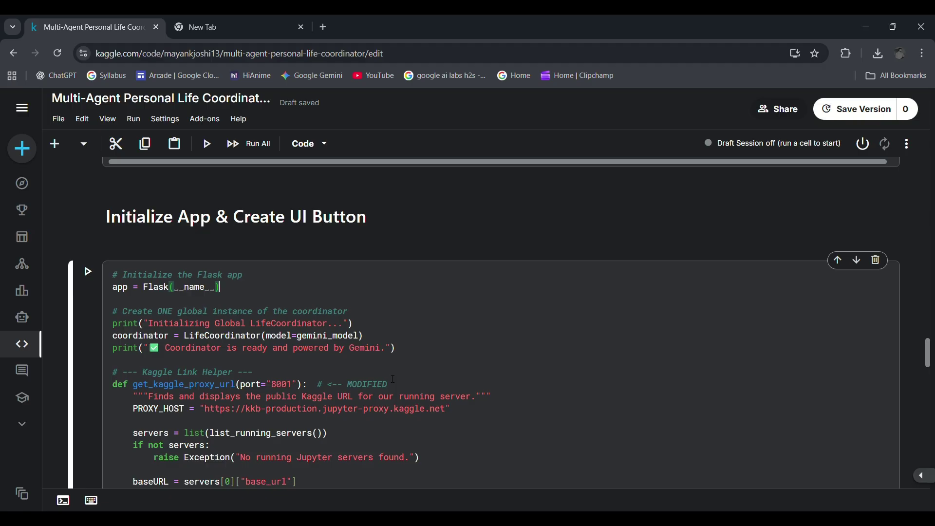
click(393, 373)
scroll(393, 379, down, 1)
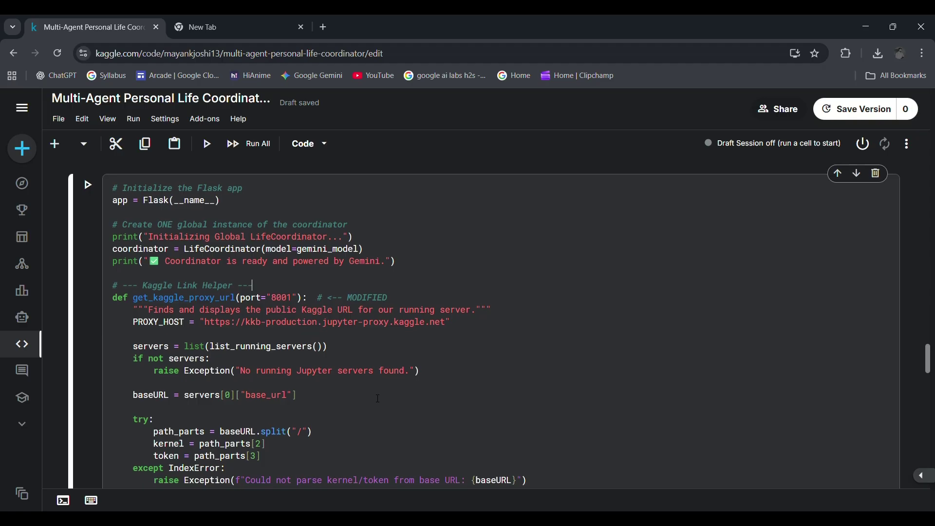
scroll(271, 393, down, 1)
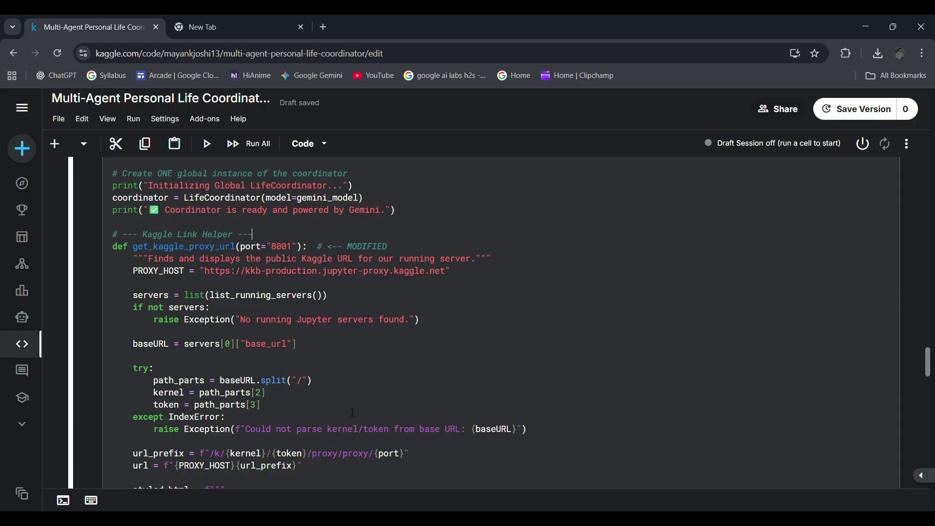
scroll(351, 412, down, 1)
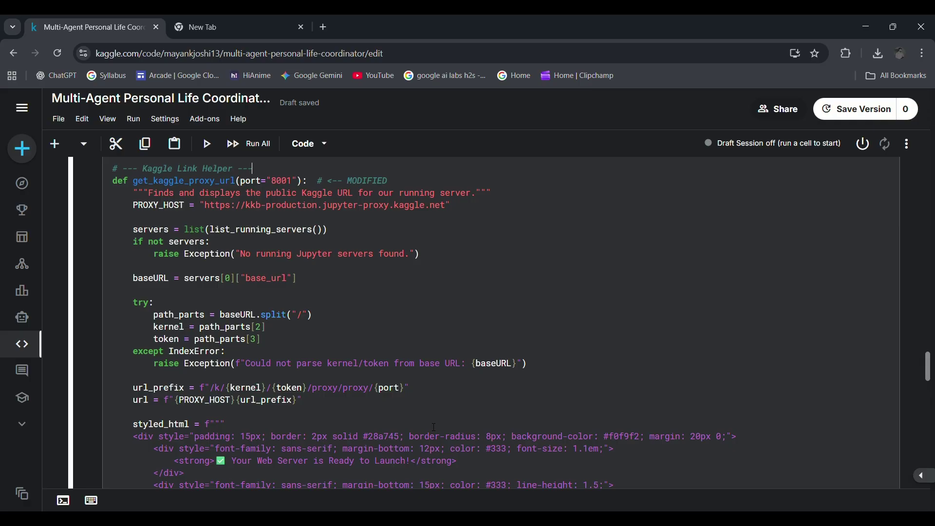
scroll(434, 427, down, 2)
scroll(433, 427, down, 3)
scroll(433, 427, down, 2)
scroll(433, 427, down, 1)
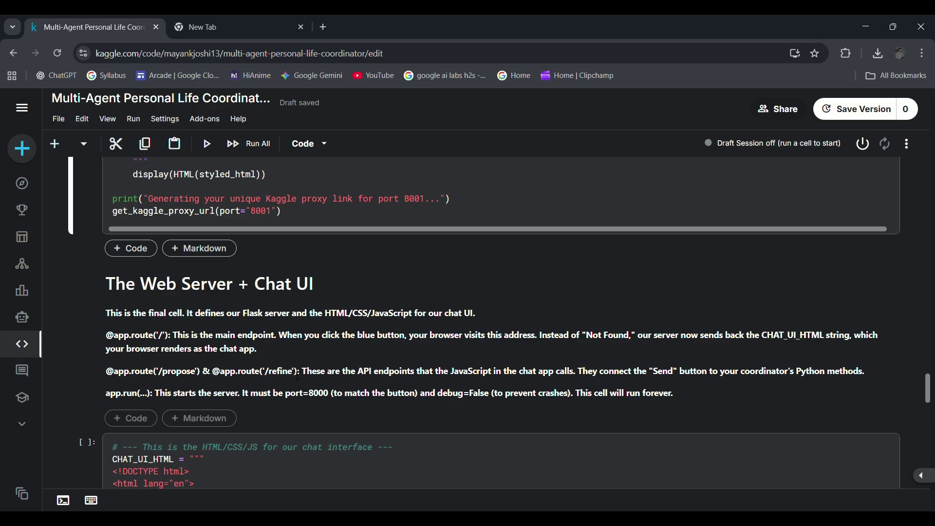
scroll(297, 375, down, 2)
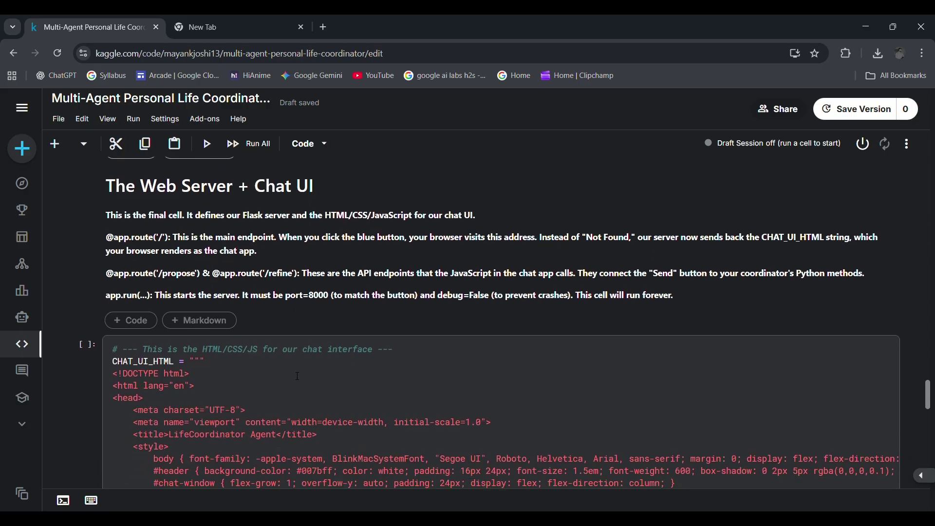
scroll(297, 375, down, 2)
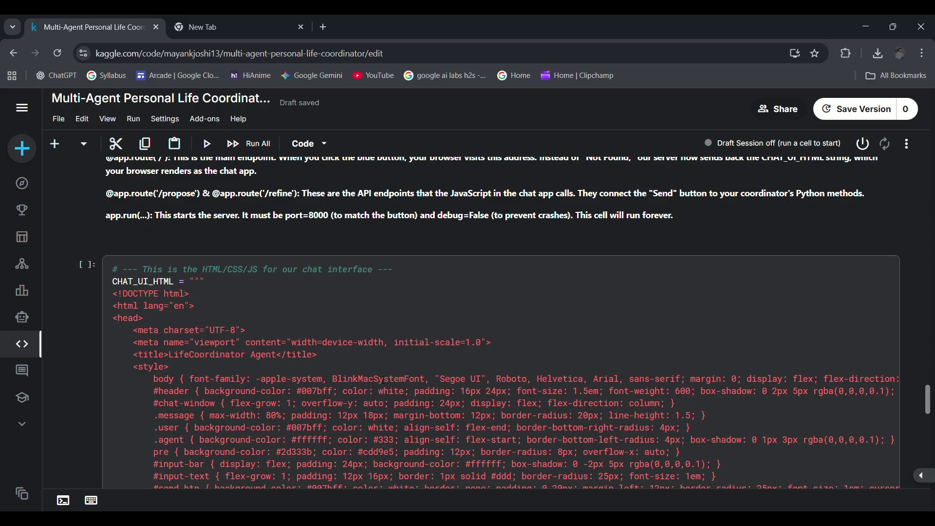
scroll(501, 321, down, 3)
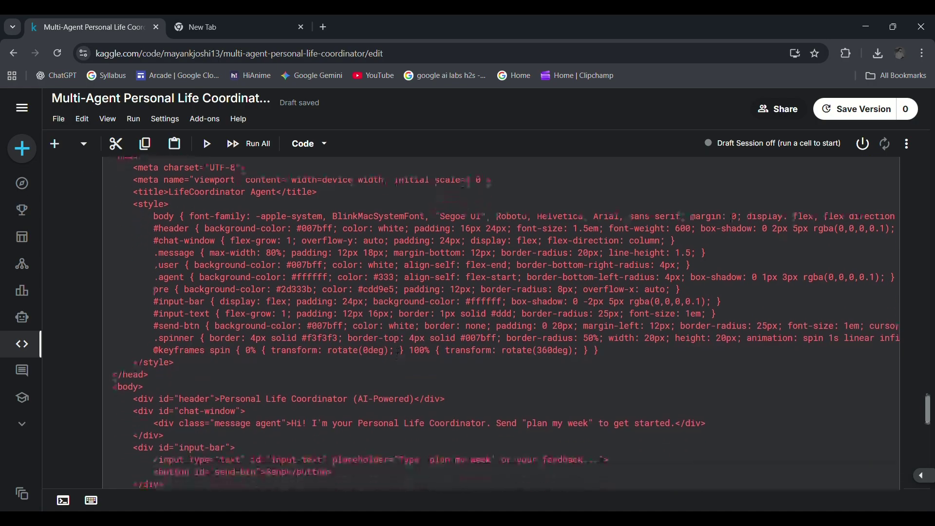
scroll(501, 322, down, 2)
scroll(484, 397, down, 4)
scroll(484, 398, down, 1)
scroll(483, 398, down, 2)
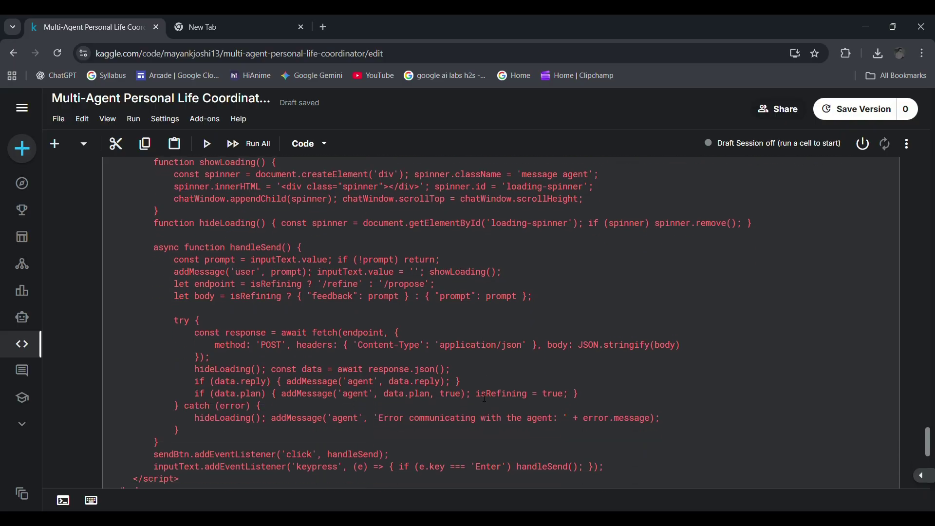
scroll(483, 398, down, 3)
scroll(484, 398, down, 2)
scroll(484, 397, down, 2)
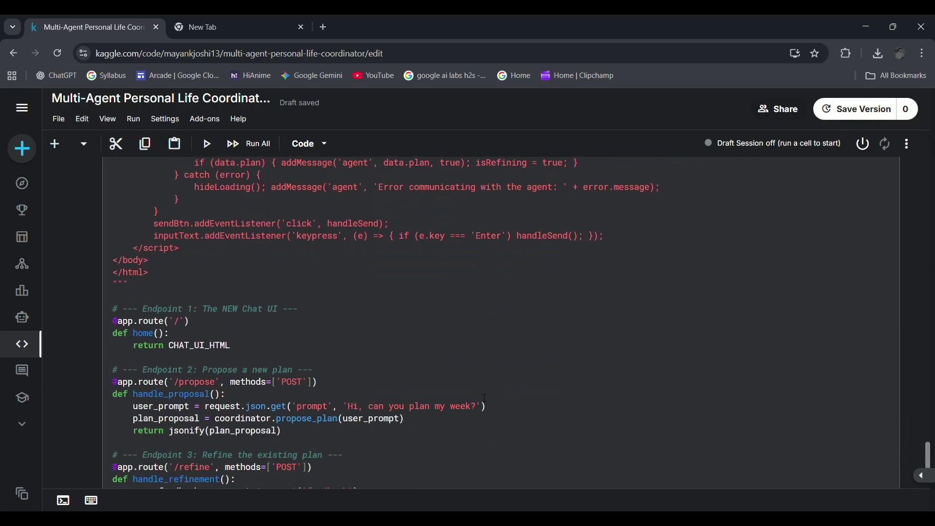
scroll(484, 397, down, 1)
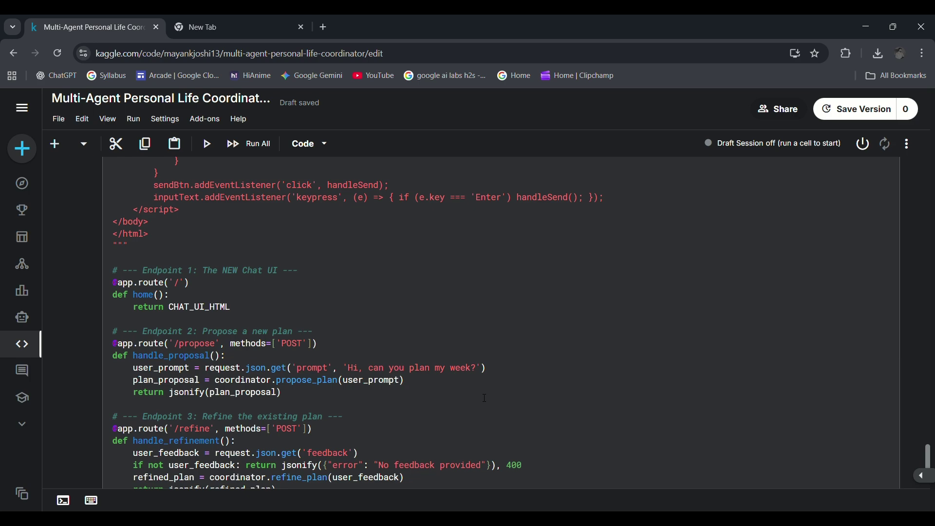
scroll(483, 398, down, 1)
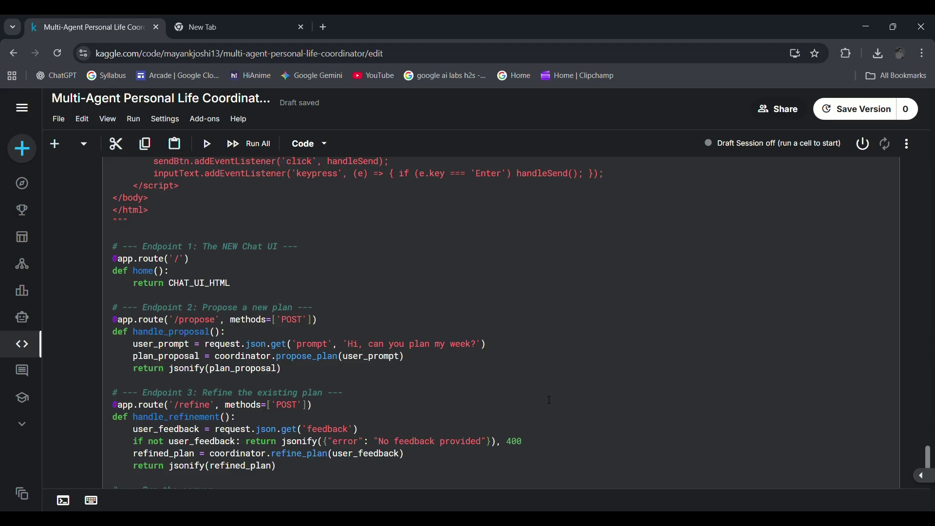
scroll(549, 399, down, 3)
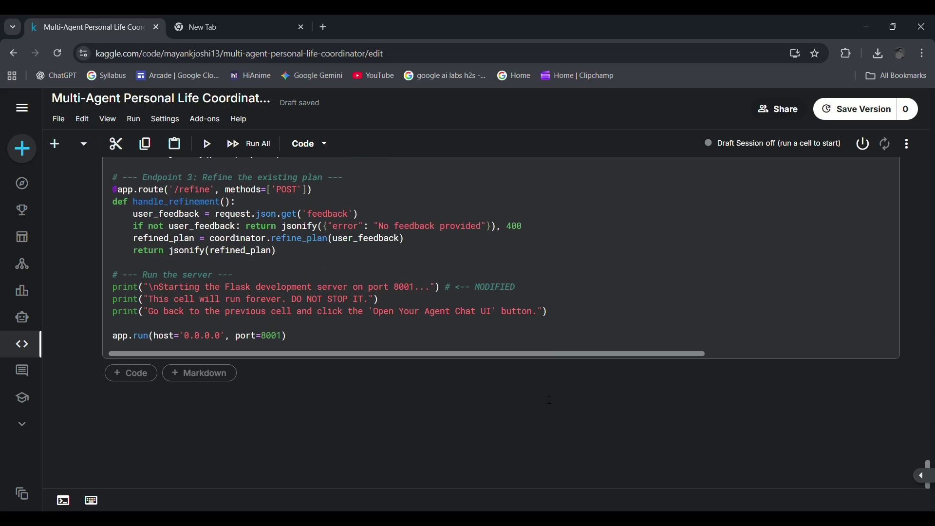
scroll(540, 388, up, 1)
scroll(453, 366, up, 10)
scroll(363, 338, up, 10)
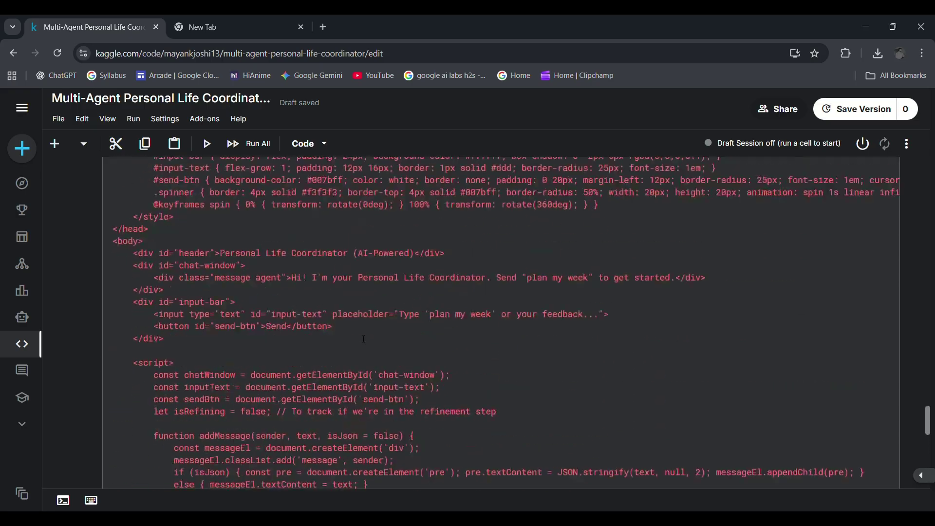
scroll(363, 338, up, 3)
scroll(363, 339, up, 1)
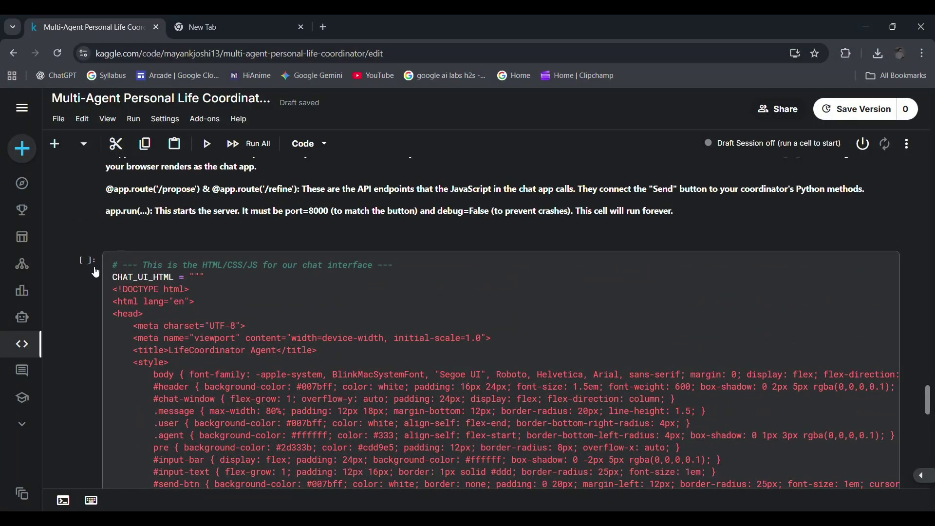
click(374, 302)
scroll(394, 336, down, 2)
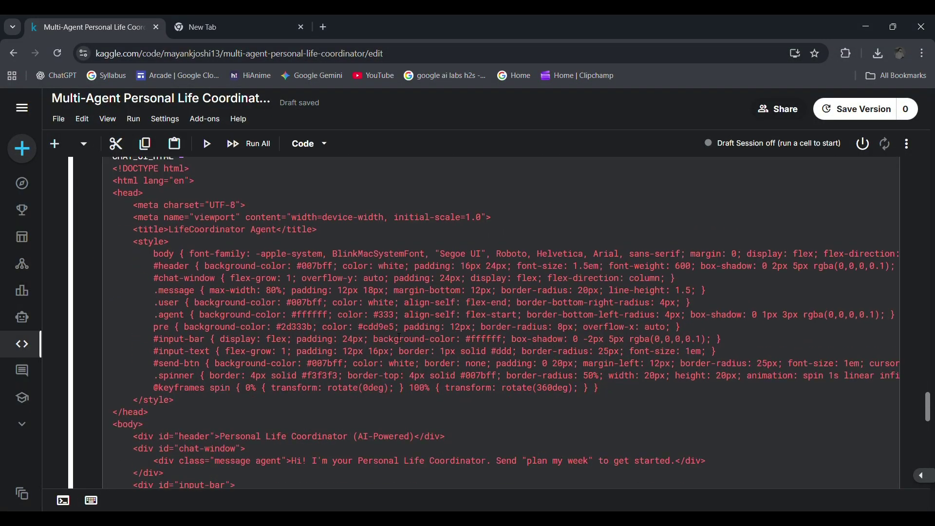
scroll(395, 336, down, 3)
scroll(399, 336, down, 2)
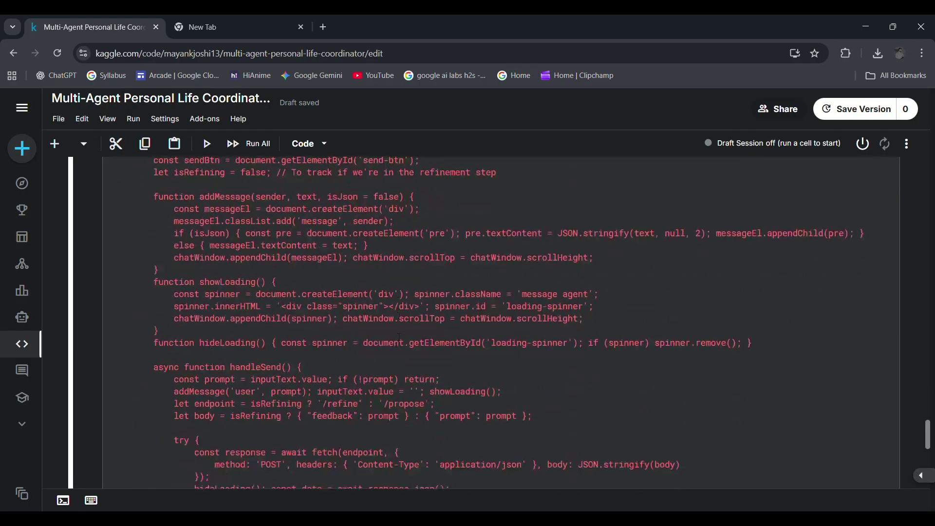
scroll(399, 337, down, 3)
scroll(399, 337, down, 3)
scroll(399, 337, up, 10)
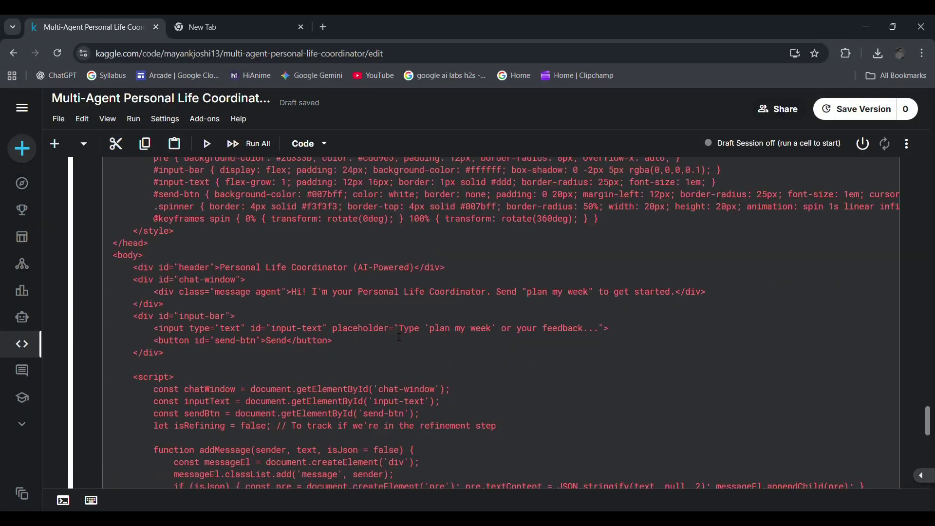
scroll(525, 320, up, 5)
scroll(526, 320, up, 5)
scroll(525, 319, up, 3)
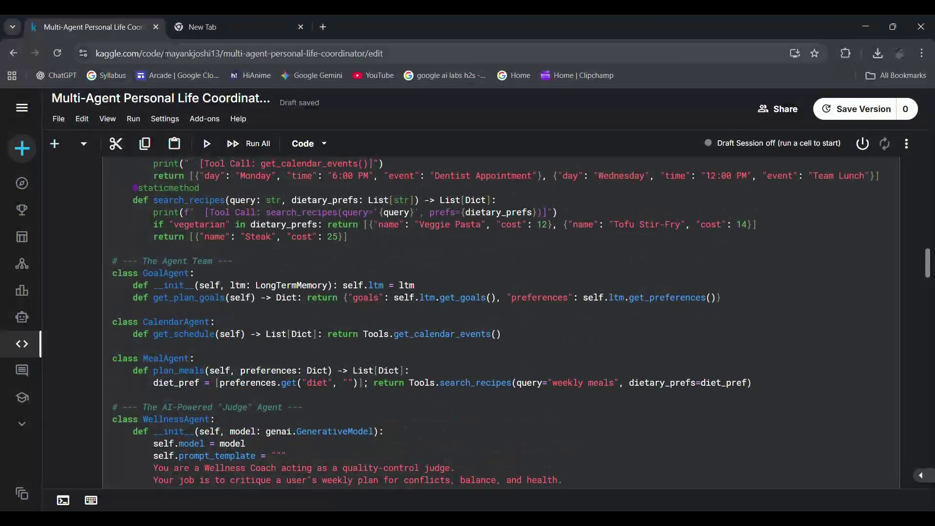
Use Run all from the Run menu to start a session and execute every cell
click(135, 120)
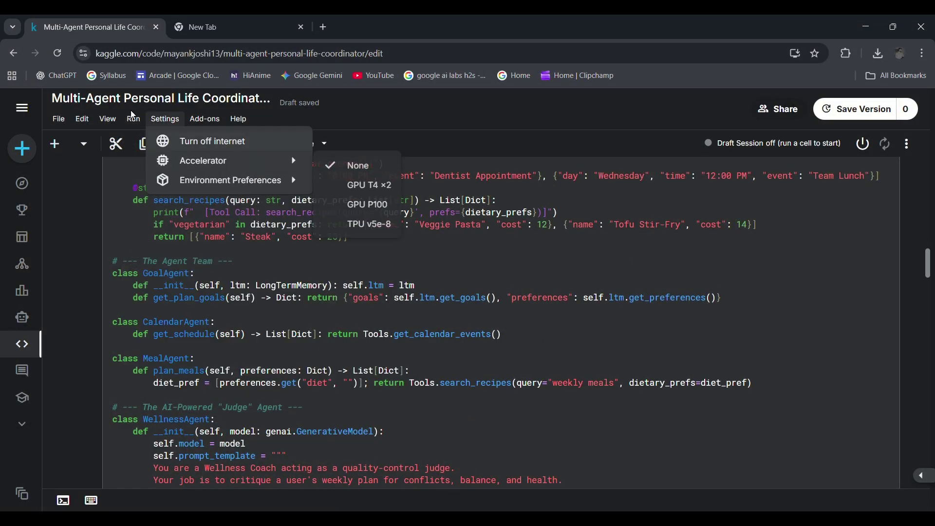
click(136, 118)
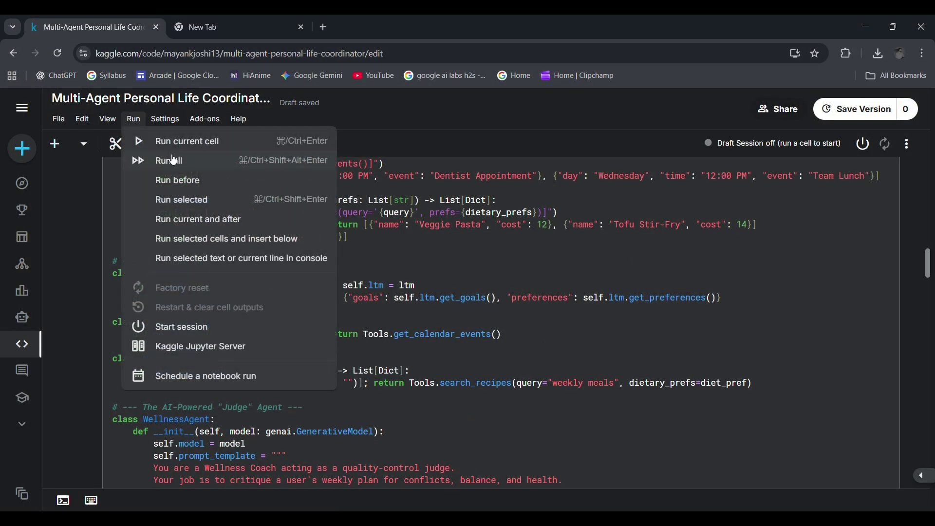
click(182, 162)
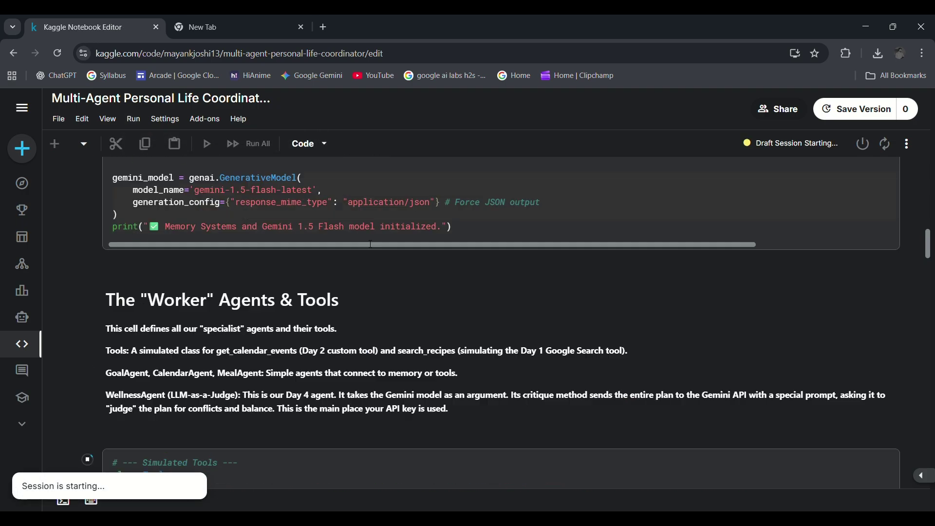
scroll(302, 271, up, 5)
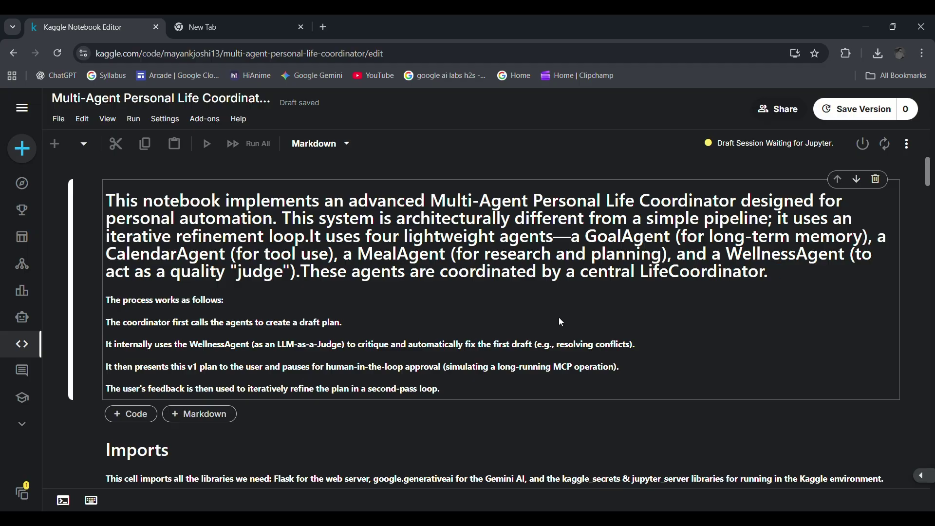
scroll(382, 311, down, 2)
scroll(382, 311, down, 1)
scroll(383, 312, down, 1)
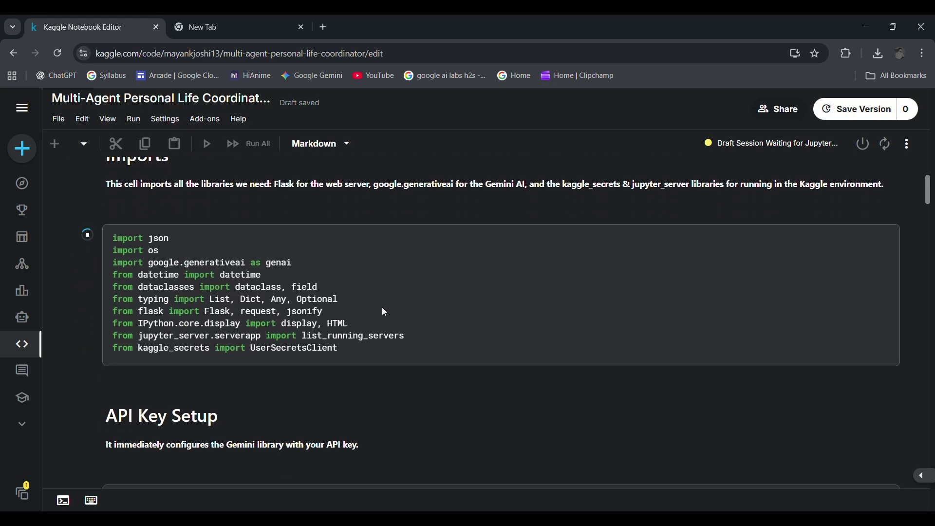
scroll(383, 311, down, 2)
scroll(382, 312, up, 1)
scroll(382, 312, up, 2)
scroll(382, 311, up, 1)
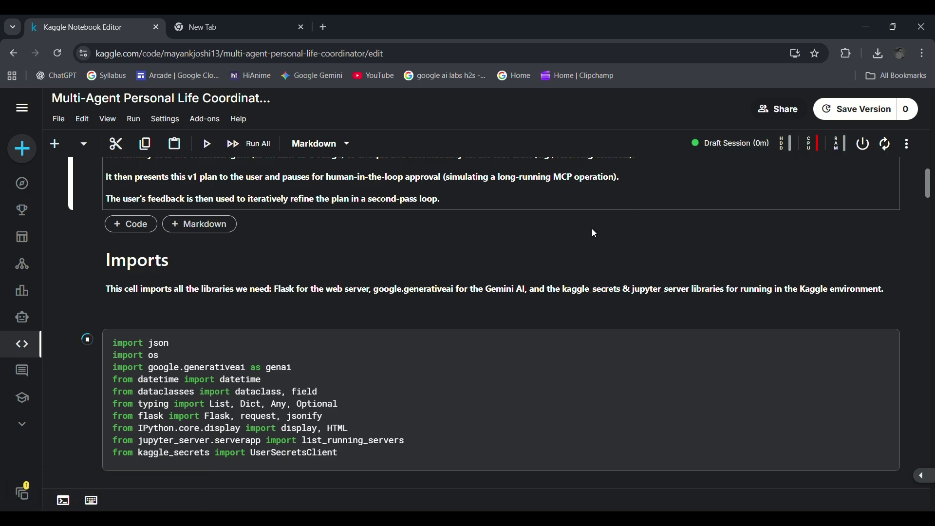
scroll(352, 253, down, 1)
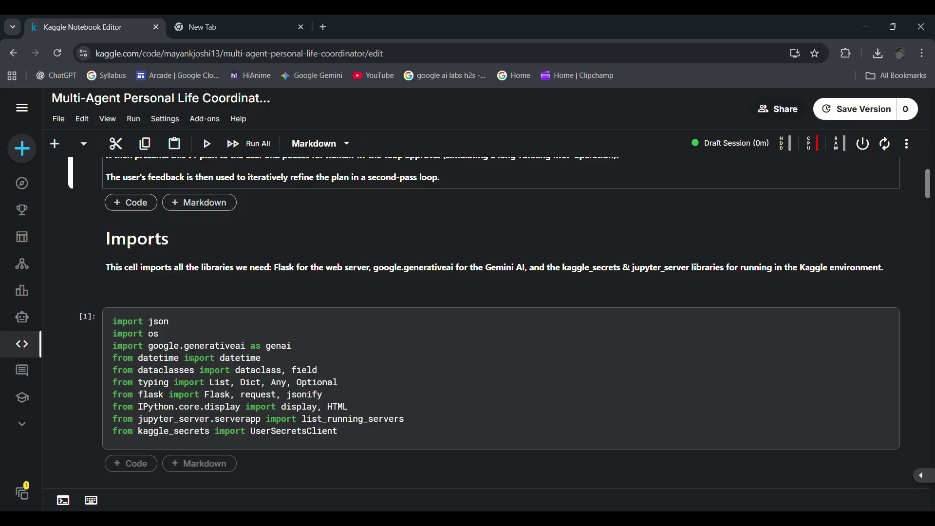
scroll(292, 342, down, 3)
scroll(293, 342, down, 2)
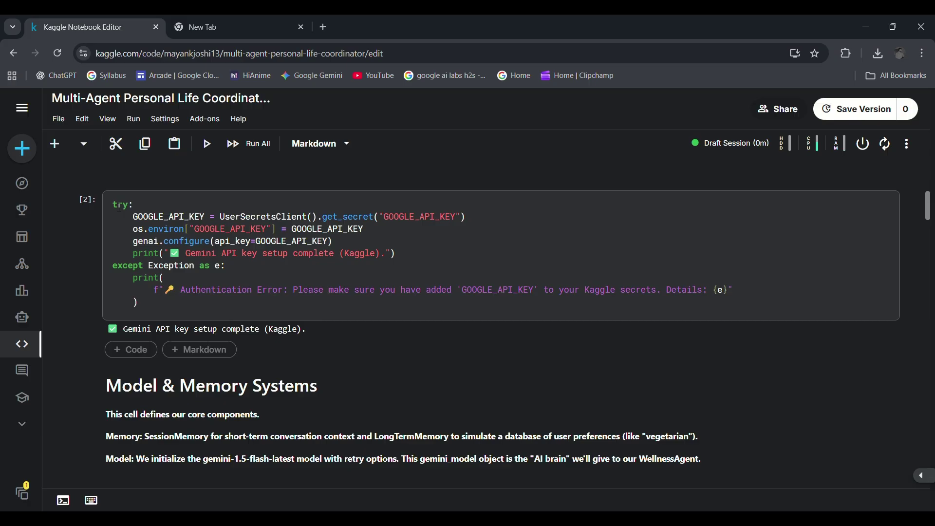
scroll(119, 207, down, 3)
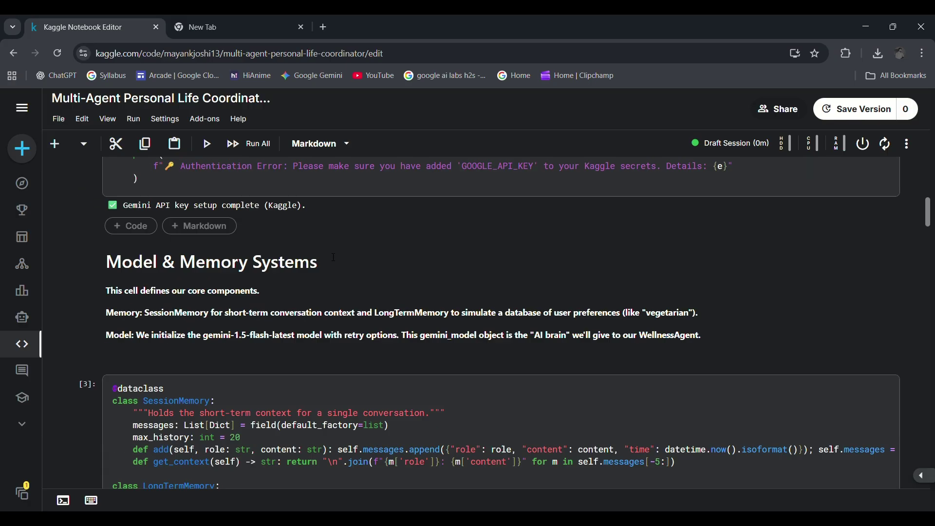
scroll(219, 234, down, 4)
scroll(293, 248, down, 1)
scroll(333, 257, down, 1)
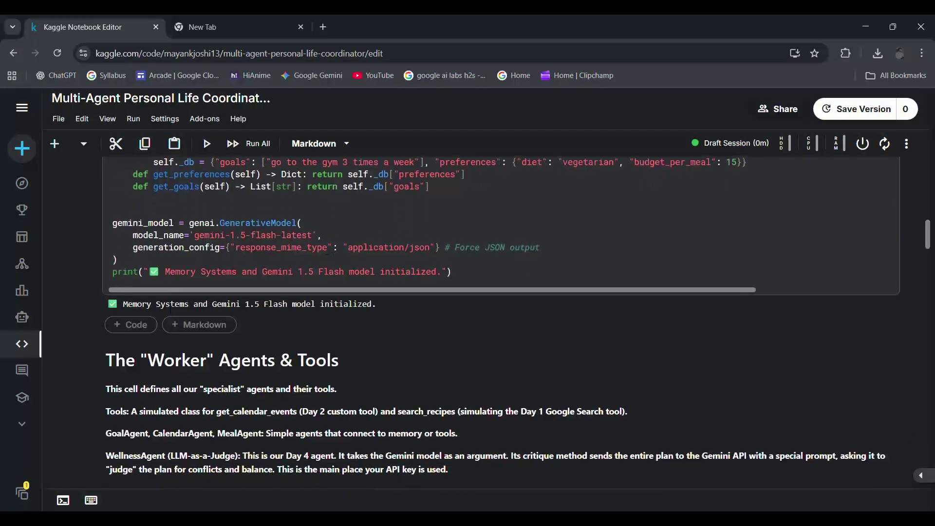
scroll(332, 312, down, 1)
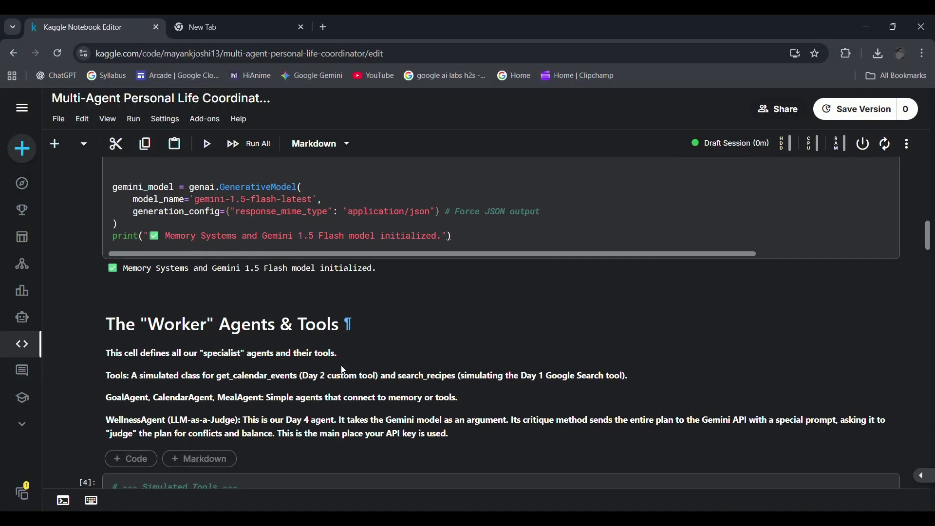
scroll(338, 351, down, 2)
scroll(341, 367, up, 2)
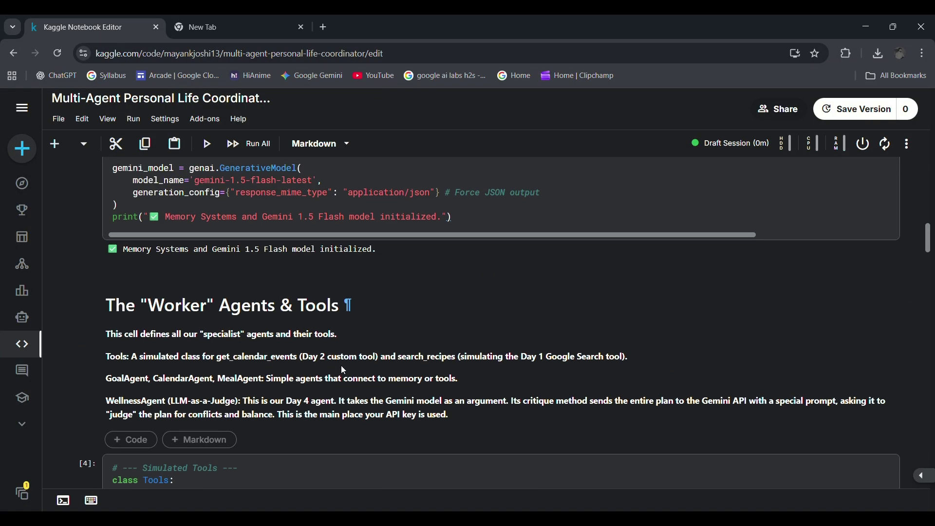
scroll(342, 366, down, 2)
scroll(341, 366, down, 2)
scroll(342, 366, down, 1)
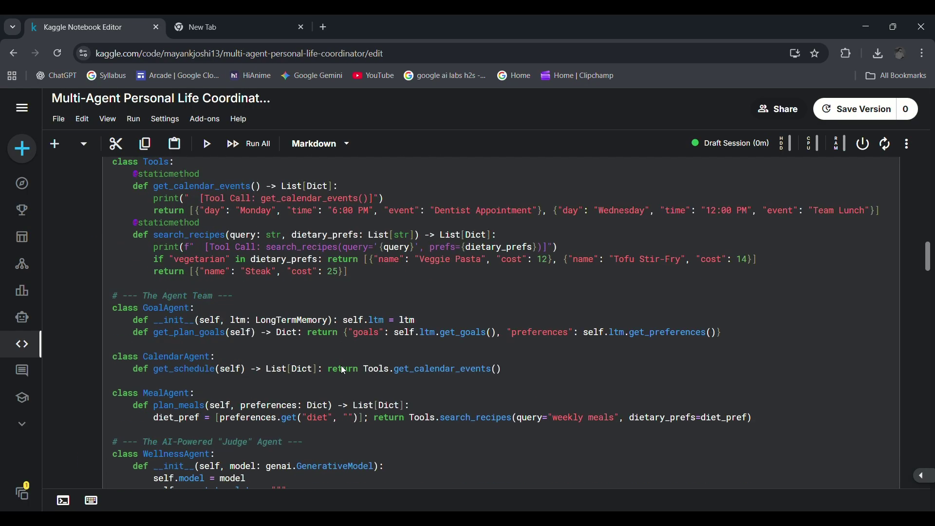
scroll(341, 369, down, 2)
scroll(341, 369, down, 2)
scroll(341, 369, down, 2)
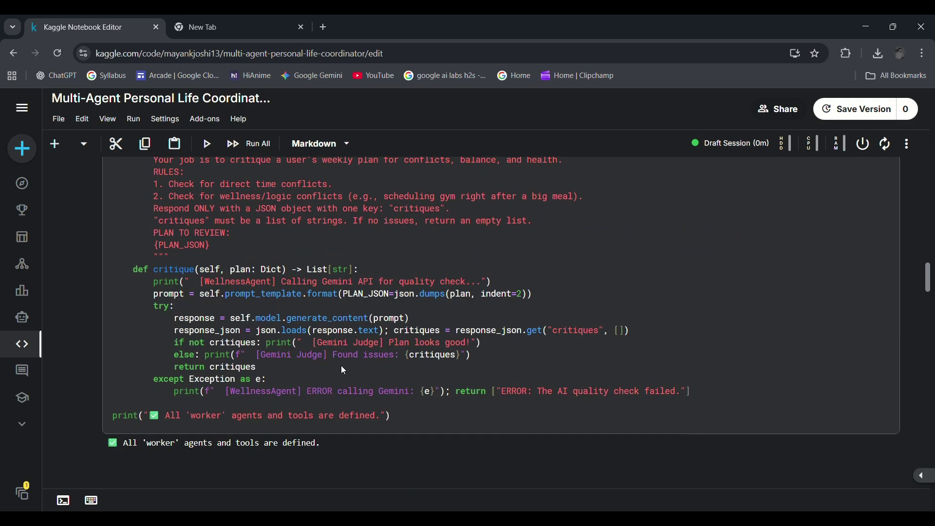
scroll(341, 366, down, 1)
scroll(341, 366, up, 4)
scroll(341, 365, up, 1)
scroll(341, 365, up, 3)
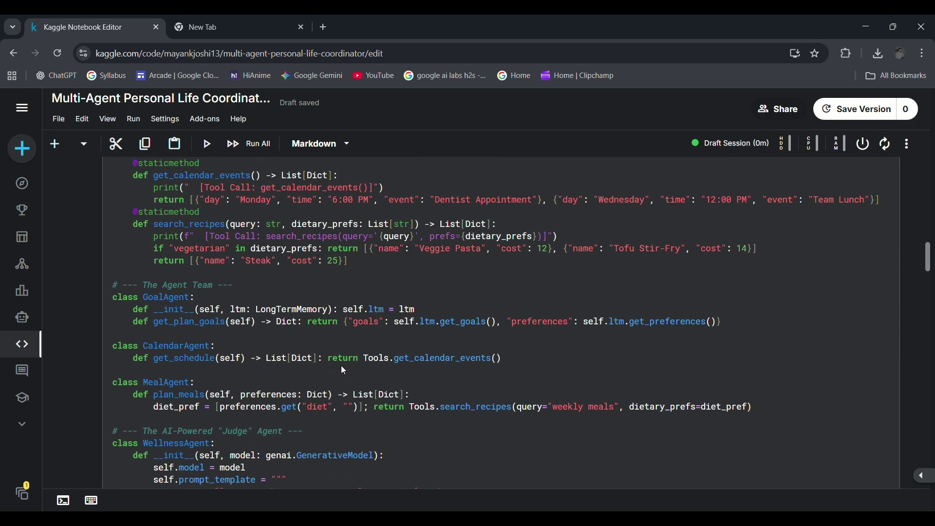
scroll(341, 366, up, 1)
scroll(341, 366, down, 6)
scroll(341, 365, down, 5)
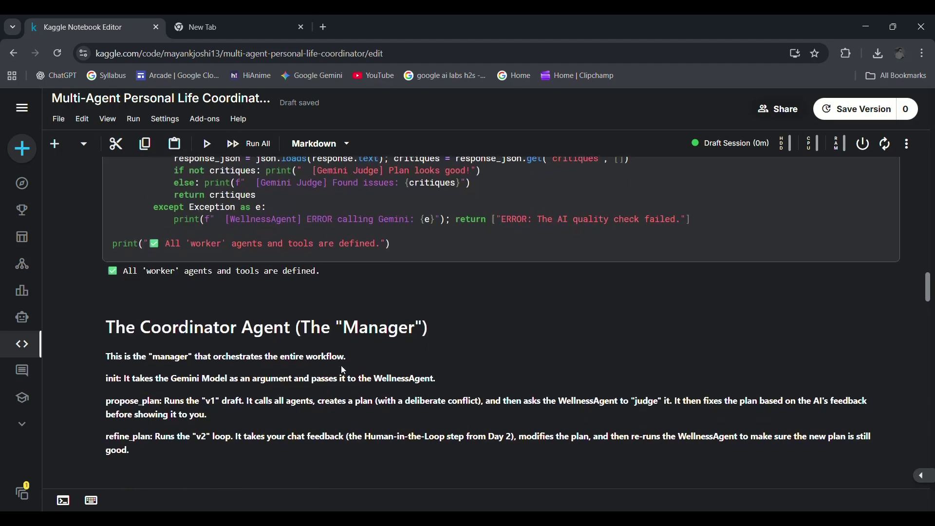
scroll(299, 372, down, 1)
scroll(301, 385, down, 4)
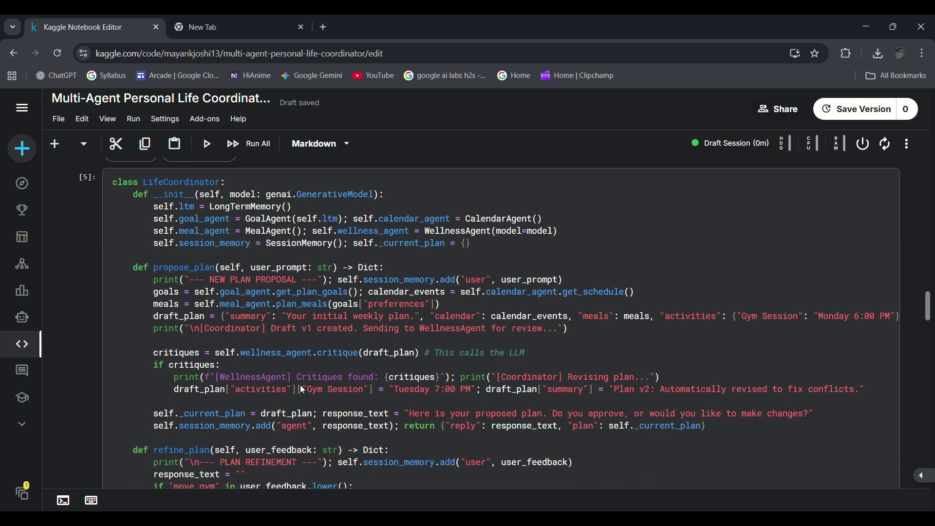
scroll(301, 385, down, 3)
scroll(300, 385, down, 3)
scroll(316, 276, up, 1)
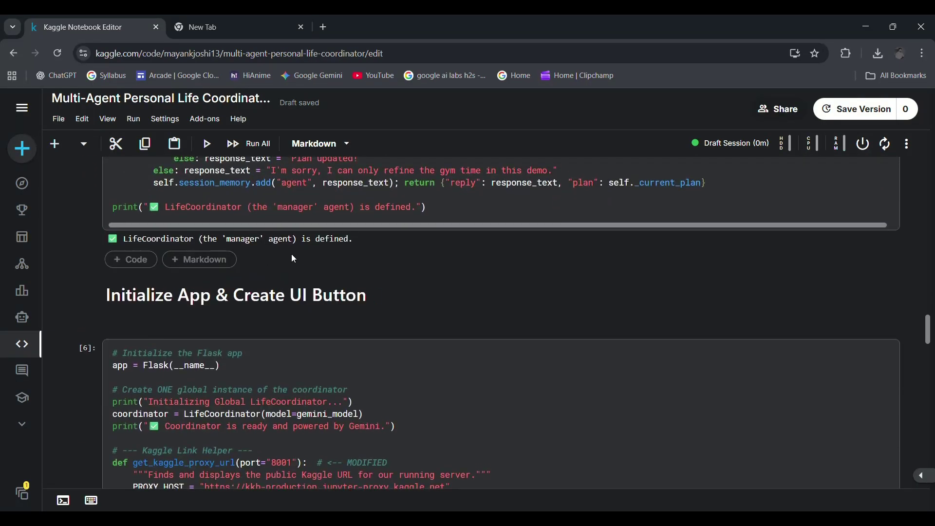
scroll(336, 376, down, 4)
scroll(336, 376, down, 2)
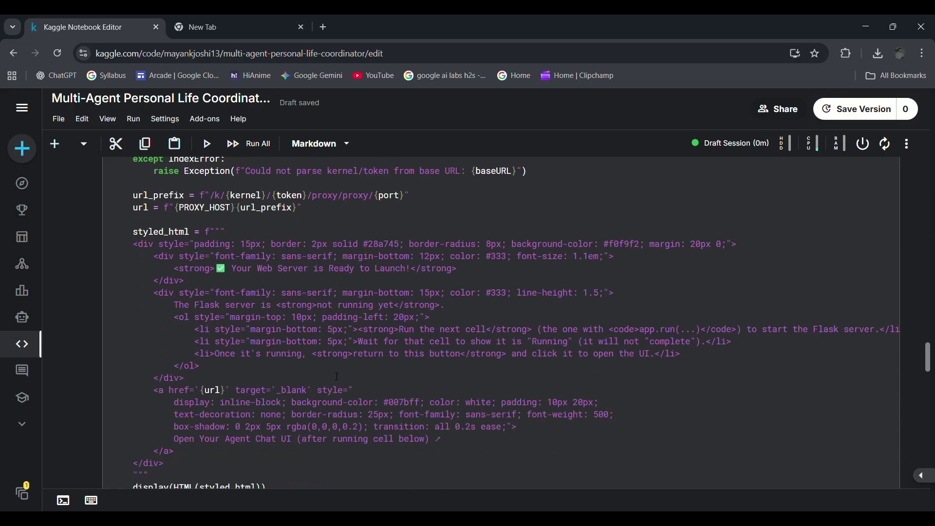
scroll(336, 377, down, 4)
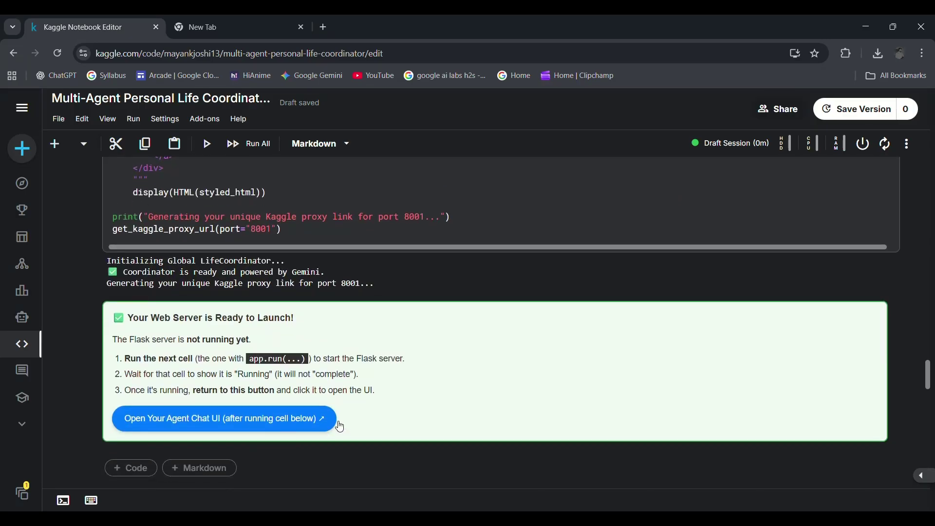
scroll(387, 421, down, 3)
scroll(388, 421, down, 3)
scroll(409, 417, down, 3)
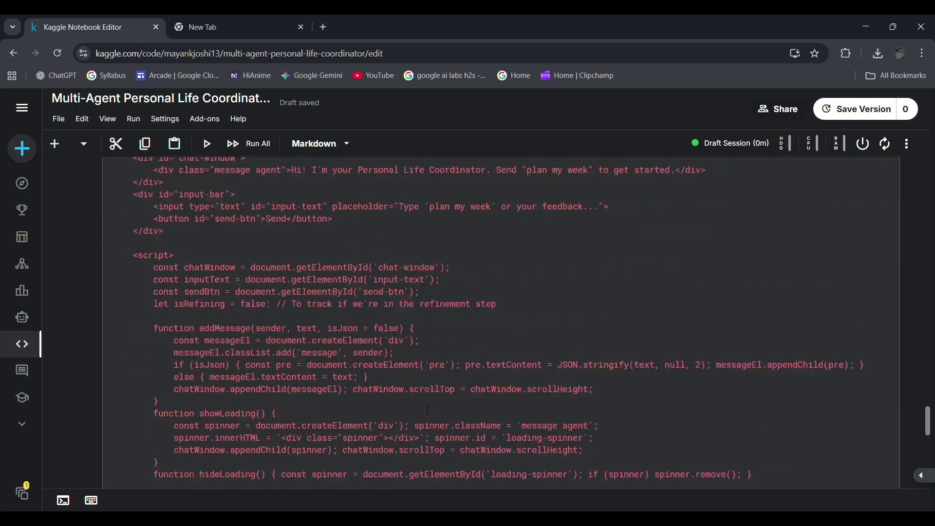
scroll(427, 411, down, 3)
scroll(416, 402, down, 5)
scroll(395, 373, down, 5)
scroll(373, 335, down, 1)
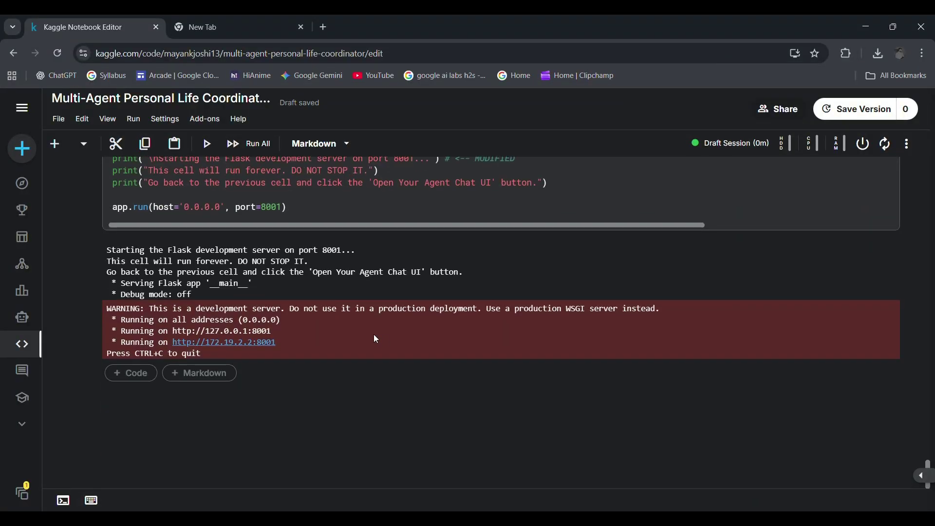
scroll(326, 345, up, 5)
scroll(326, 344, up, 4)
scroll(324, 336, up, 3)
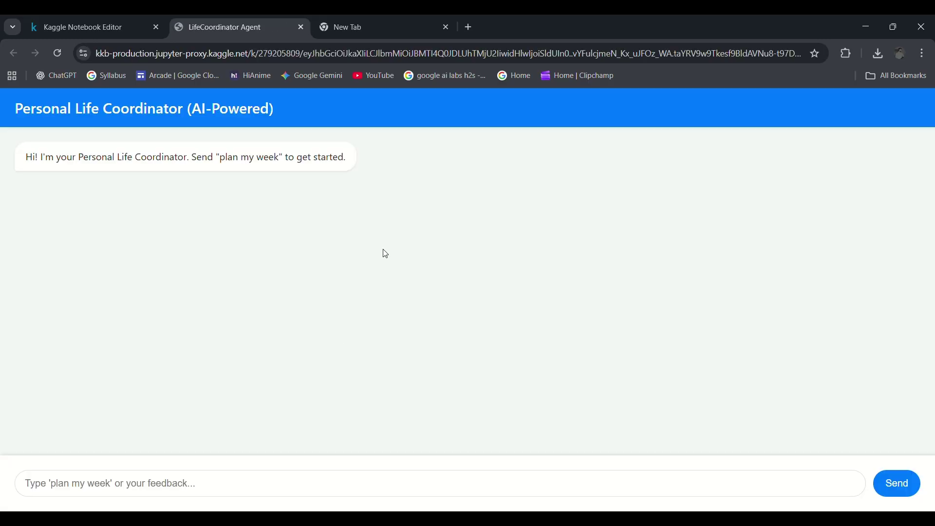
Focus the Personal Life Coordinator chat input to begin the 'plan my week' message
click(288, 482)
text(we)
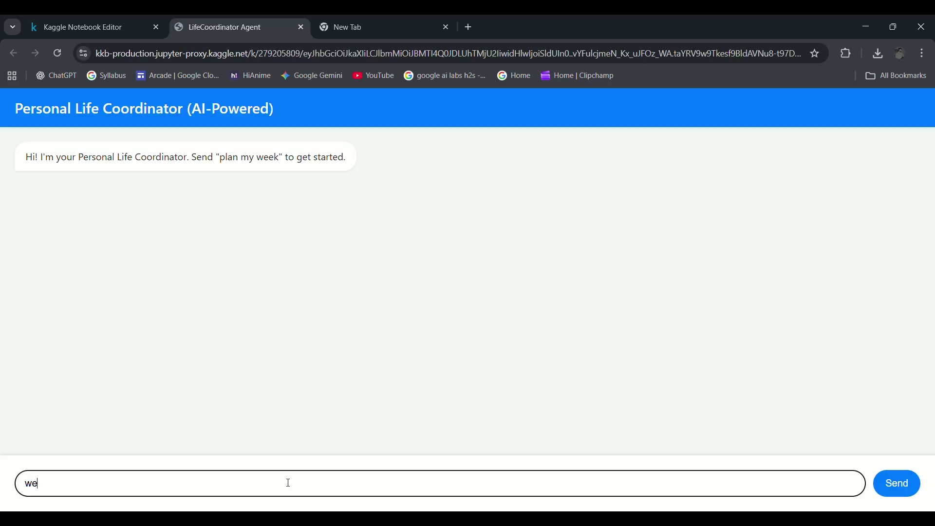
text(plan my week)
click(122, 22)
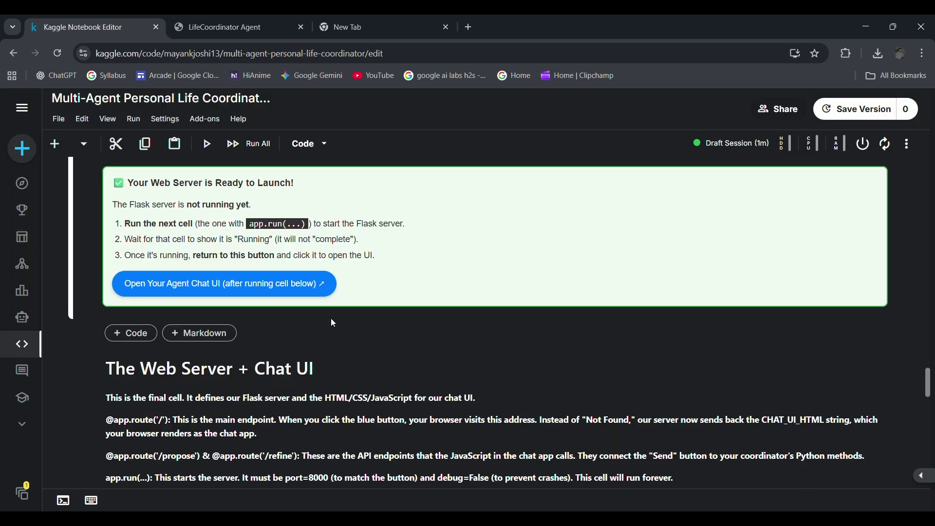
scroll(331, 318, up, 5)
scroll(331, 317, up, 5)
scroll(332, 318, up, 5)
scroll(331, 318, up, 5)
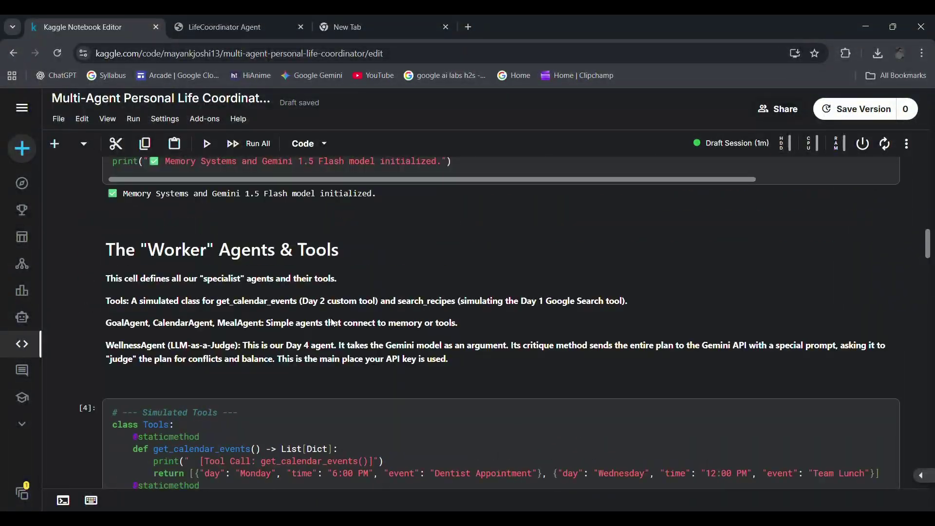
scroll(331, 318, up, 5)
scroll(331, 318, up, 5)
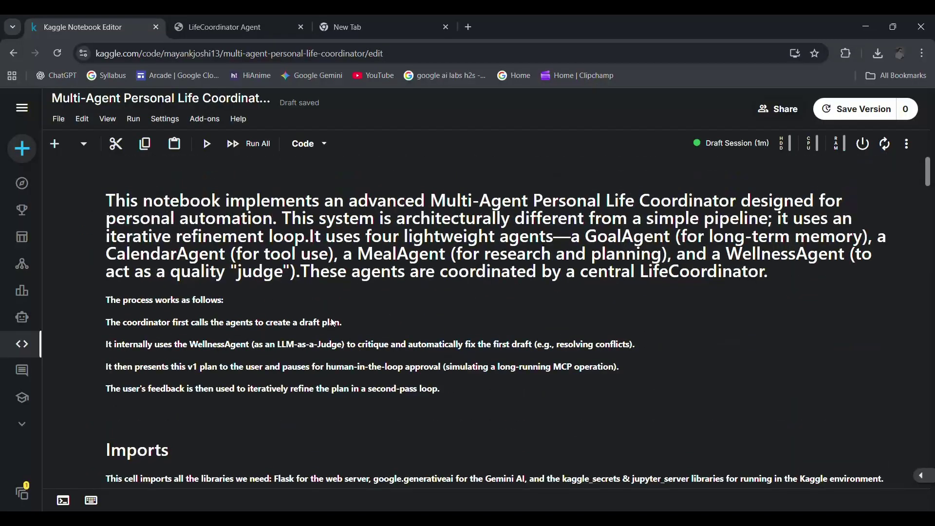
scroll(111, 184, down, 5)
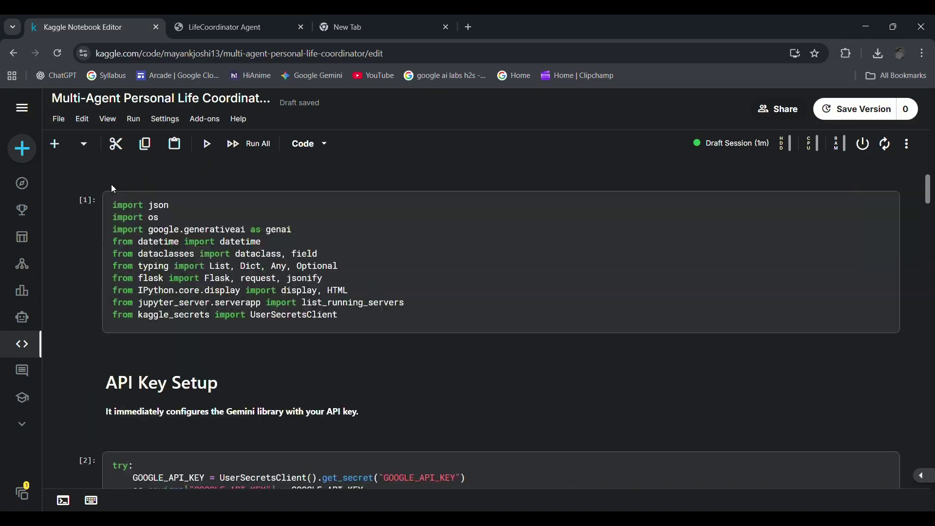
scroll(111, 184, down, 5)
scroll(111, 184, down, 5)
scroll(111, 184, down, 5)
scroll(404, 261, down, 5)
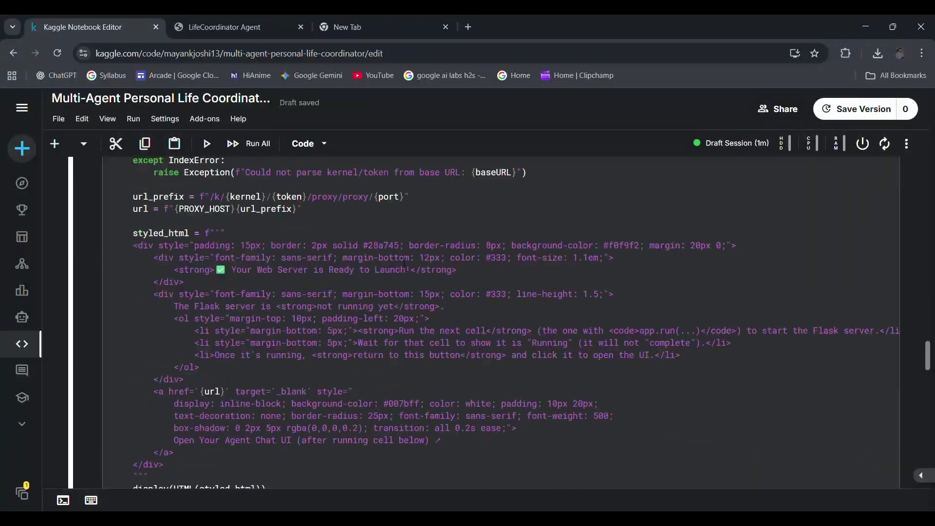